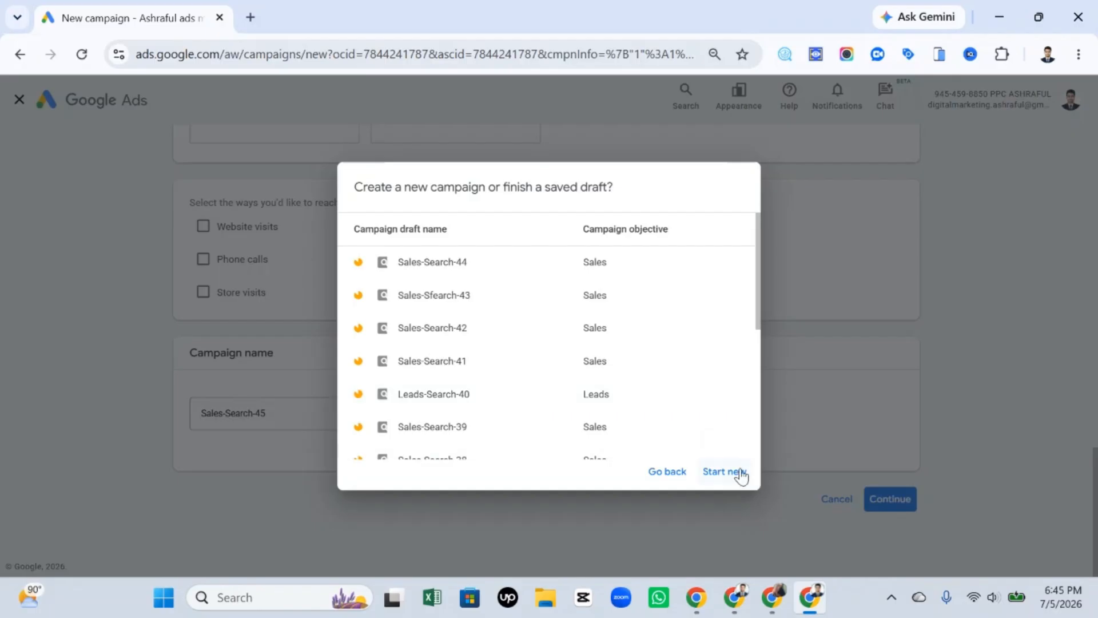
Start a new campaign instead of a saved draft and continue past the bidding settings with Conversions as the focus.
{"action": "left_click", "coordinate": [740, 472]}
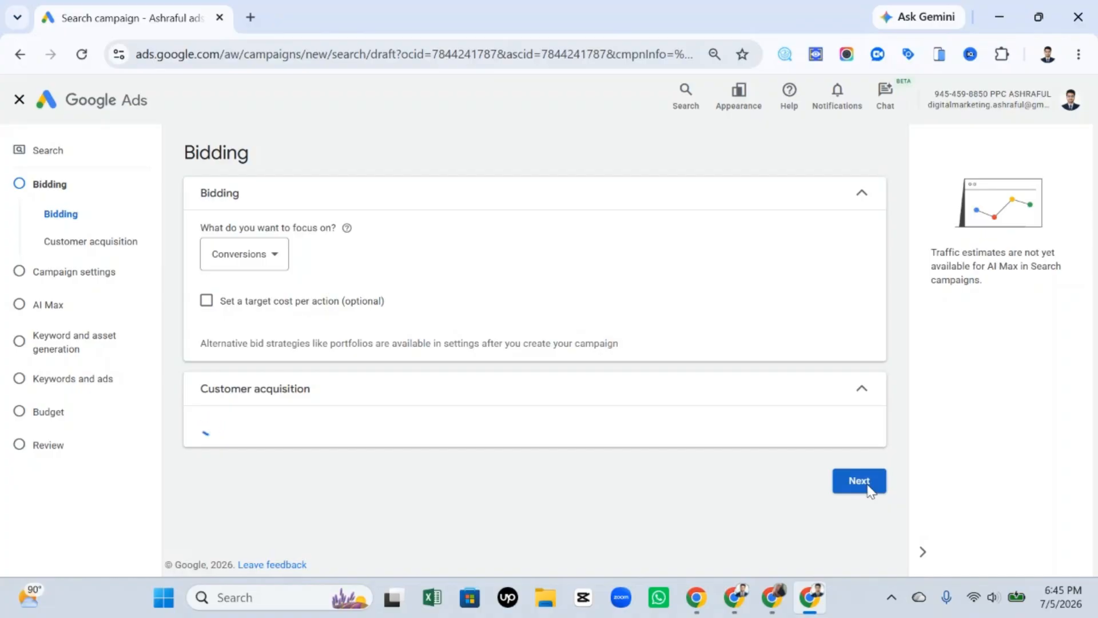
{"action": "left_click", "coordinate": [871, 517]}
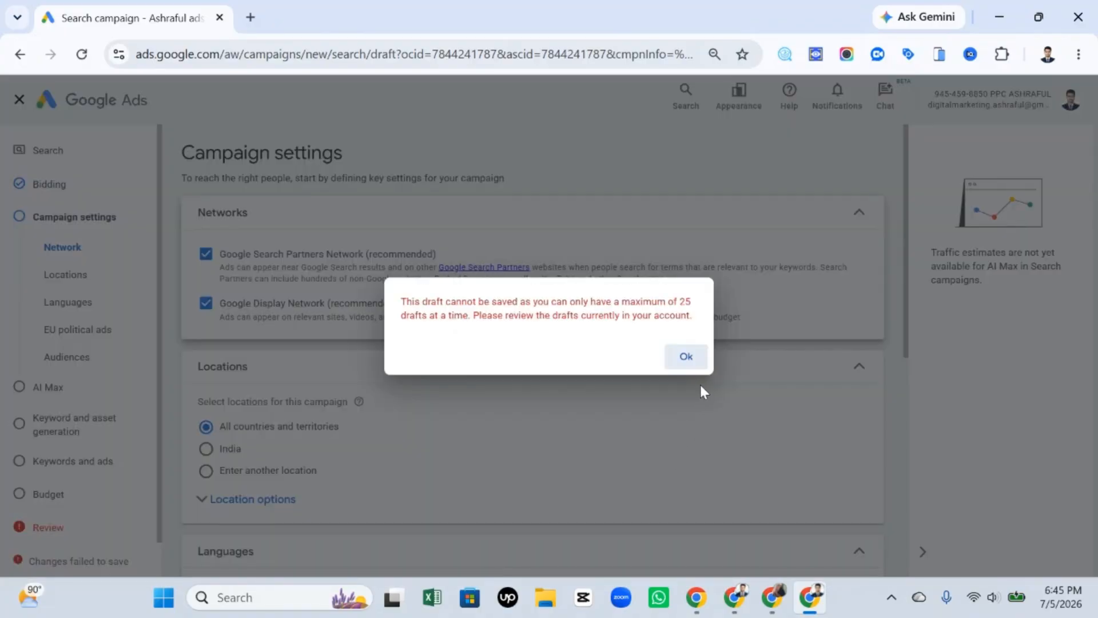
{"action": "left_click", "coordinate": [686, 356]}
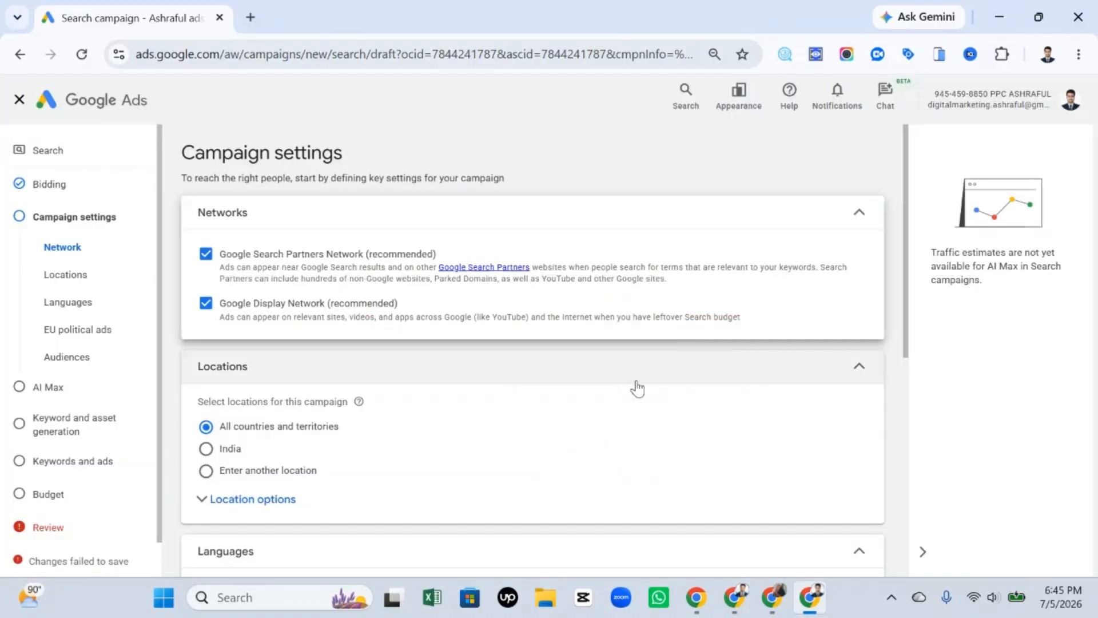
Expand the audience segments section of the campaign settings and review its targeting options.
{"action": "scroll", "coordinate": [458, 383], "scroll_direction": "down", "scroll_amount": 3}
{"action": "scroll", "coordinate": [401, 489], "scroll_direction": "down", "scroll_amount": 3}
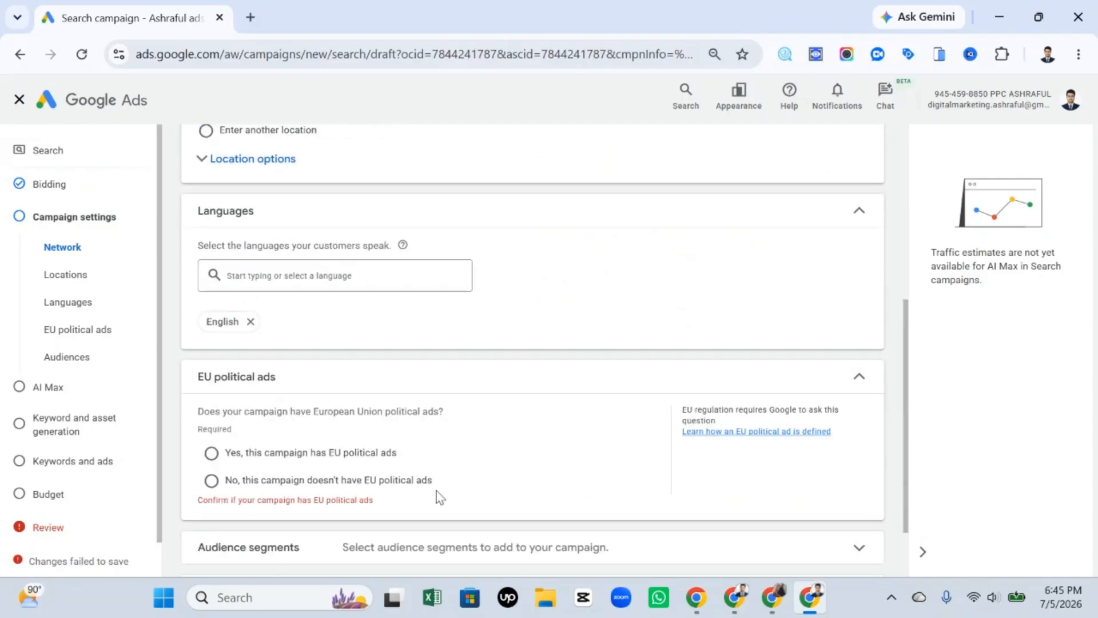
{"action": "scroll", "coordinate": [457, 429], "scroll_direction": "down", "scroll_amount": 2}
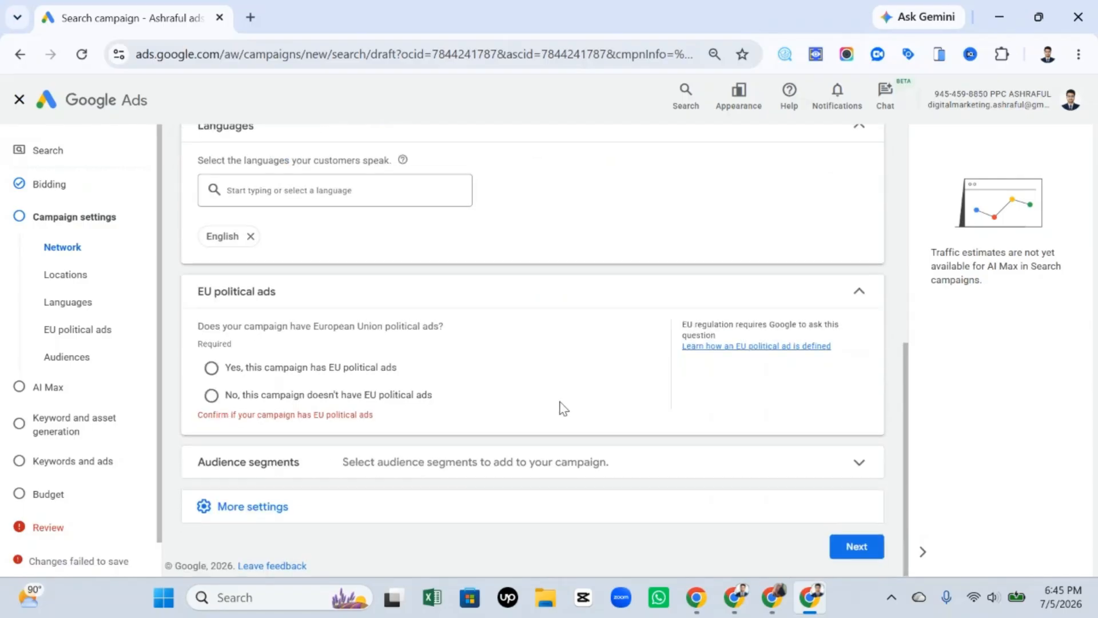
{"action": "left_click", "coordinate": [676, 459]}
{"action": "scroll", "coordinate": [629, 357], "scroll_direction": "down", "scroll_amount": 3}
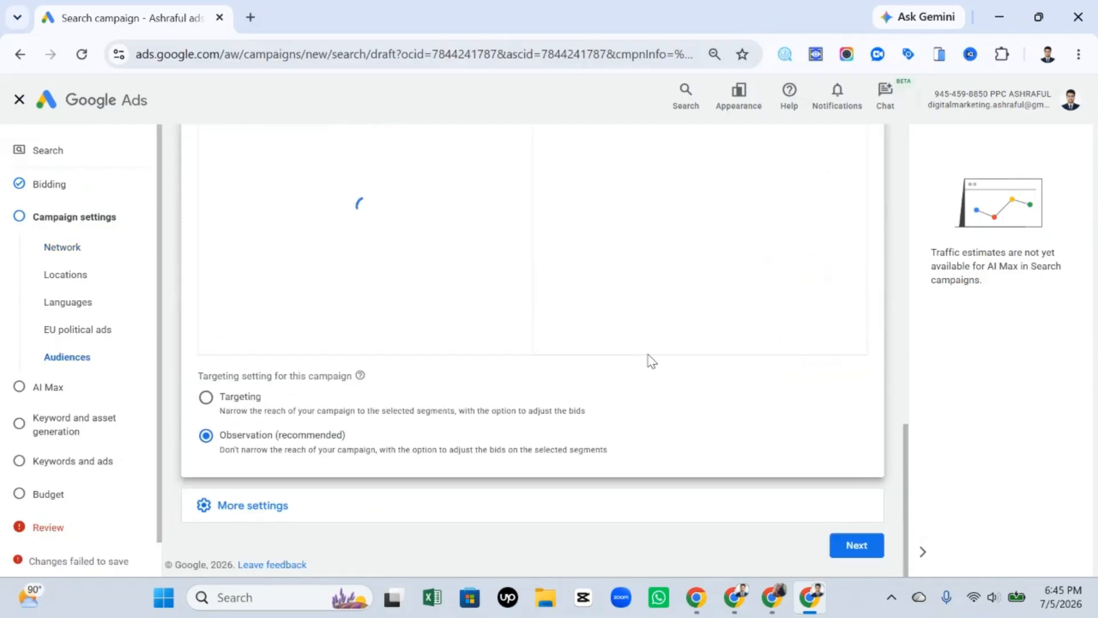
{"action": "scroll", "coordinate": [658, 388], "scroll_direction": "up", "scroll_amount": 4}
{"action": "scroll", "coordinate": [581, 468], "scroll_direction": "down", "scroll_amount": 4}
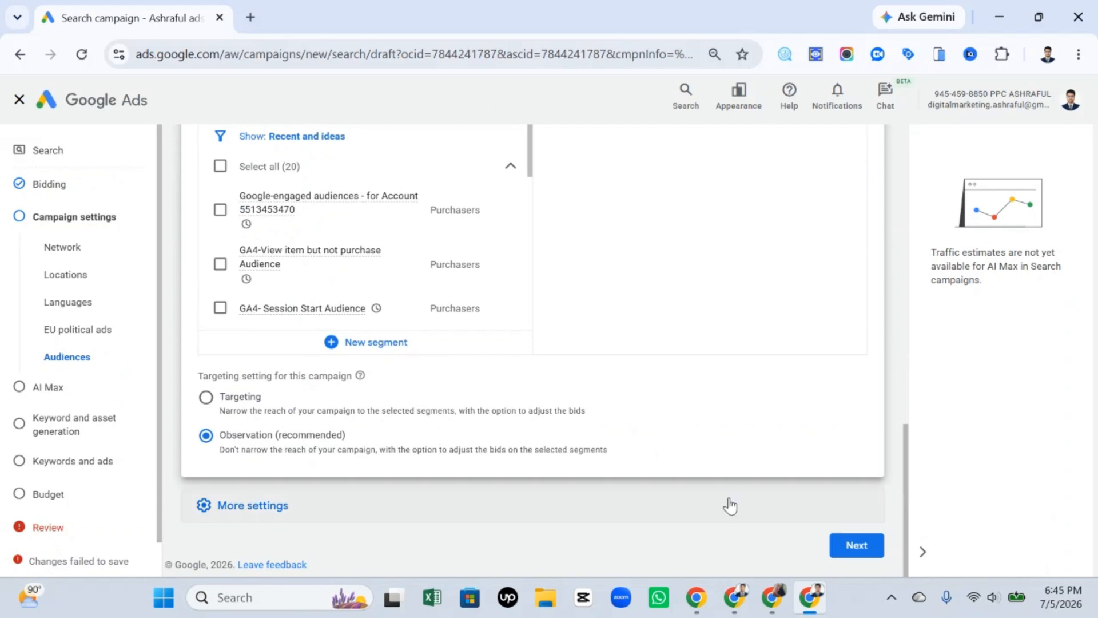
Reveal the additional campaign settings and set the campaign's end date to Jul 30, 2026.
{"action": "left_click", "coordinate": [669, 515]}
{"action": "scroll", "coordinate": [716, 443], "scroll_direction": "down", "scroll_amount": 3}
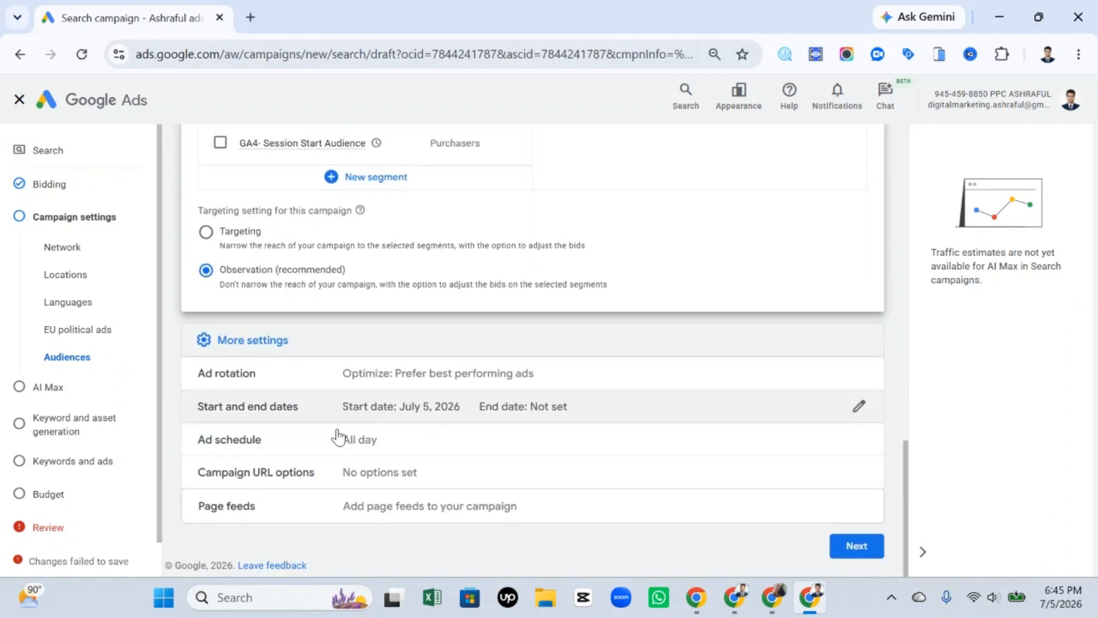
{"action": "left_click", "coordinate": [458, 409]}
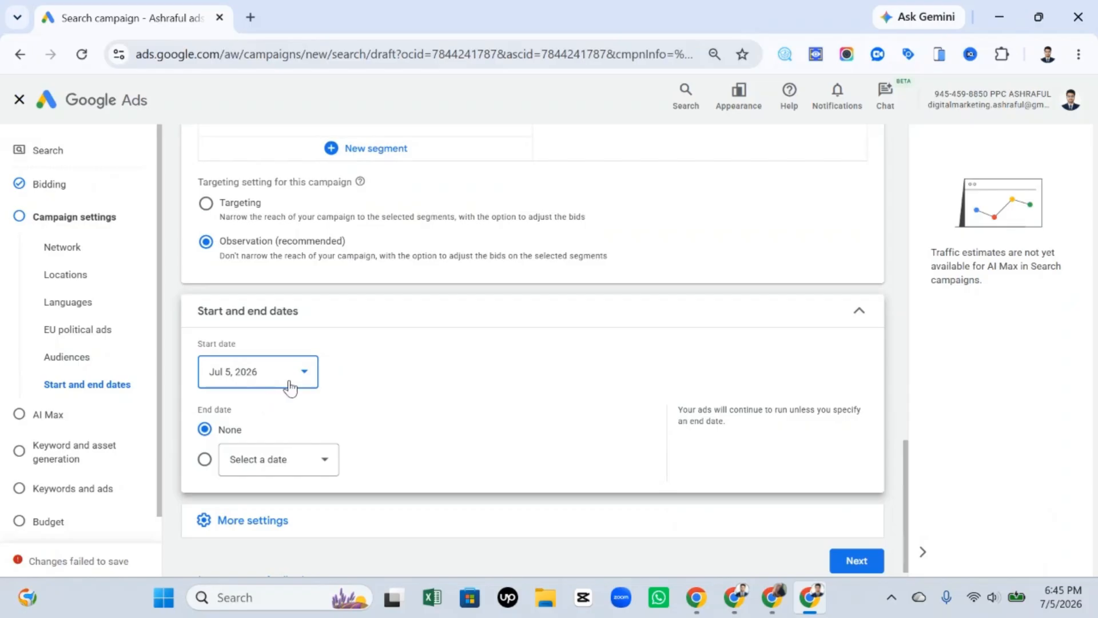
{"action": "scroll", "coordinate": [309, 435], "scroll_direction": "down", "scroll_amount": 1}
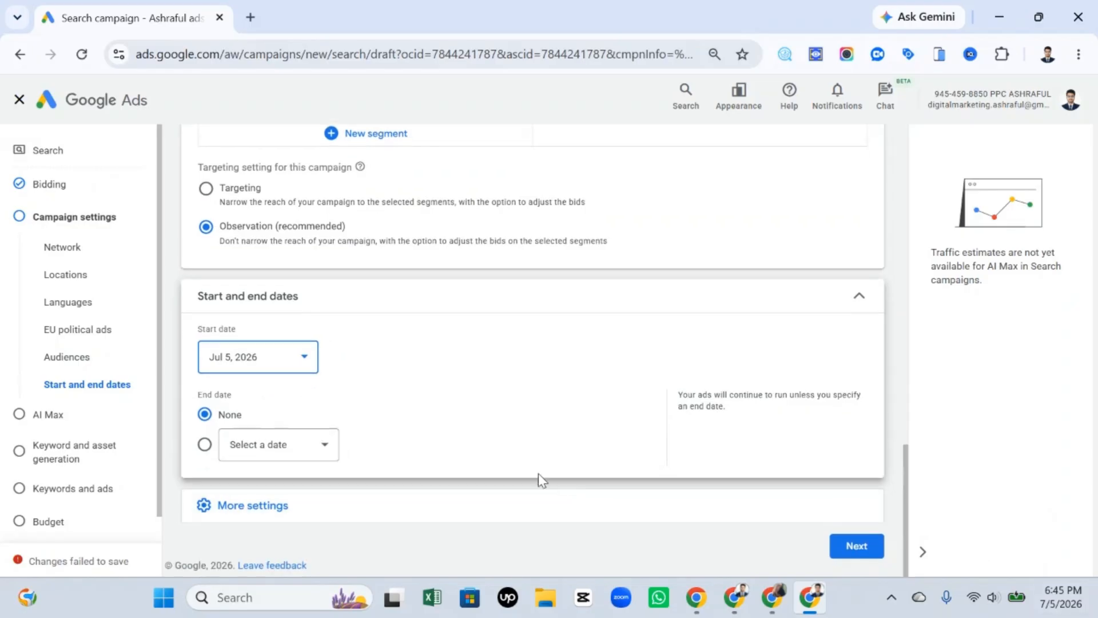
{"action": "left_click", "coordinate": [205, 445]}
{"action": "left_click", "coordinate": [298, 448]}
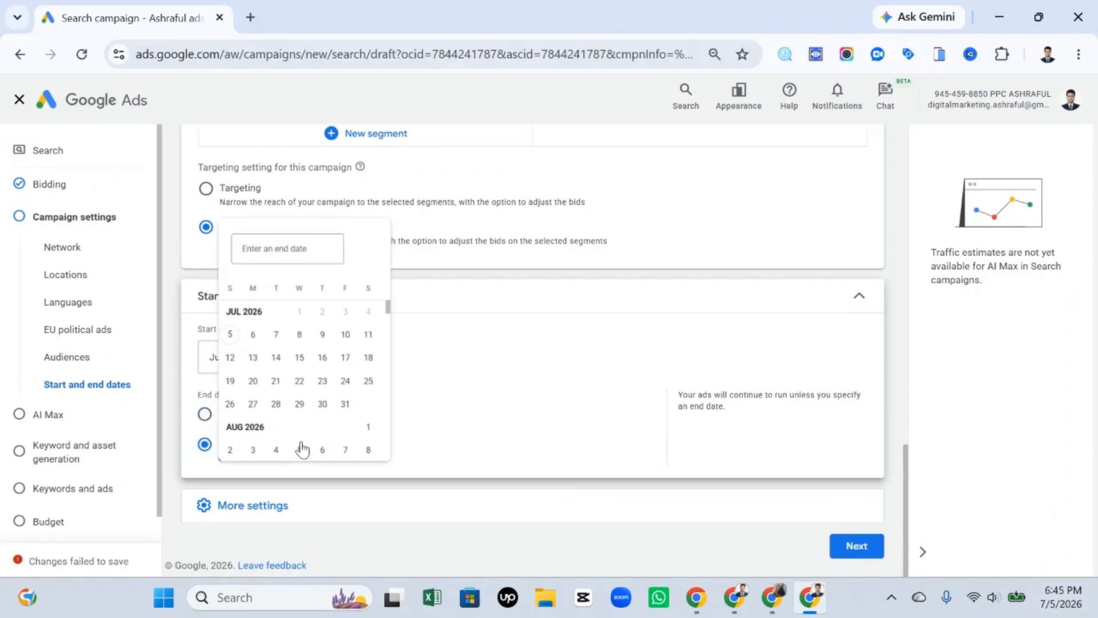
{"action": "left_click", "coordinate": [326, 402]}
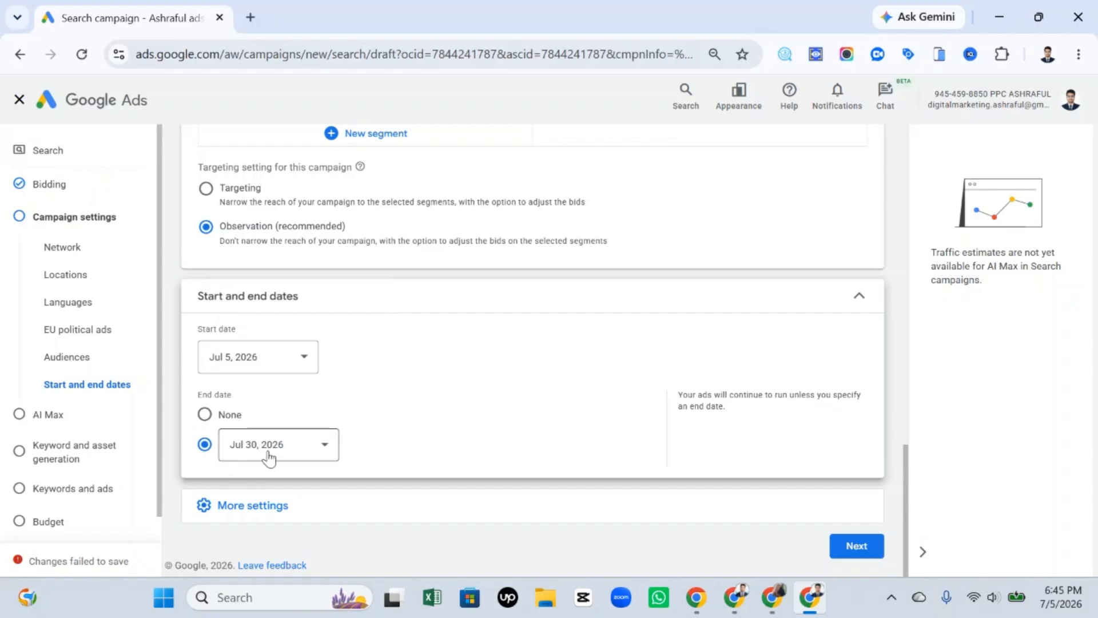
{"action": "left_click", "coordinate": [312, 356]}
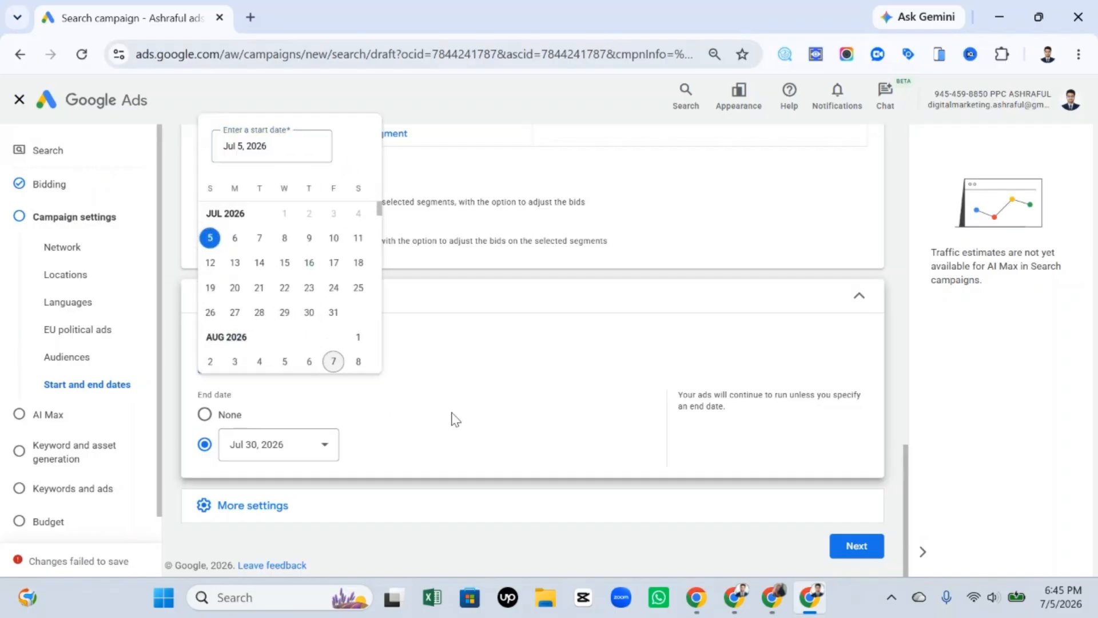
{"action": "left_click", "coordinate": [304, 457]}
{"action": "left_click", "coordinate": [489, 445]}
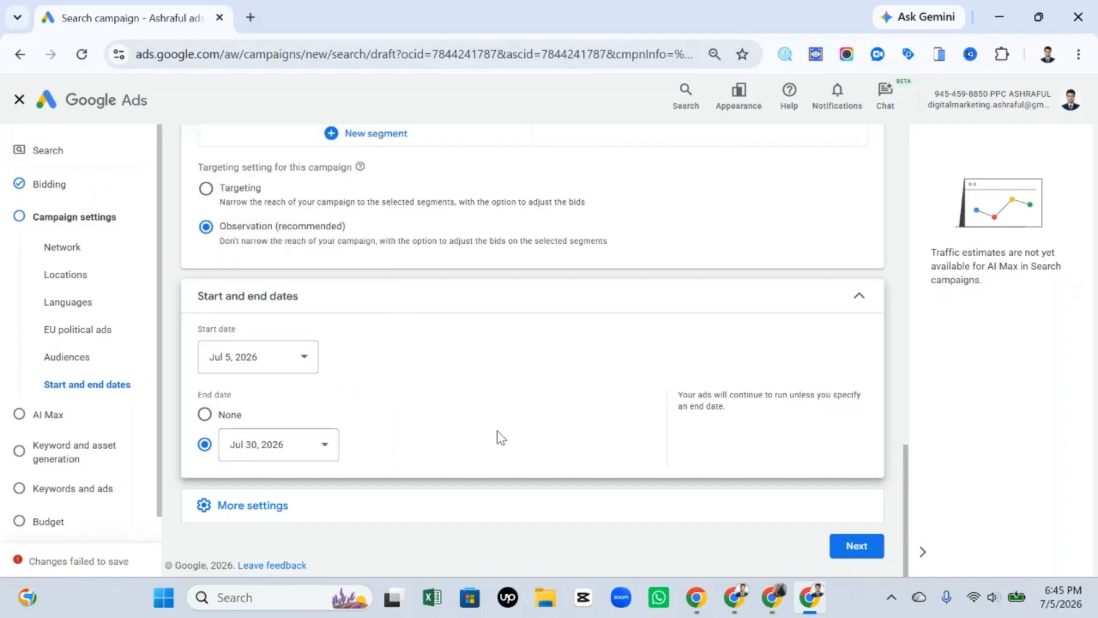
Open the ad schedule for editing in the additional campaign settings.
{"action": "left_click", "coordinate": [321, 511]}
{"action": "scroll", "coordinate": [492, 424], "scroll_direction": "down", "scroll_amount": 2}
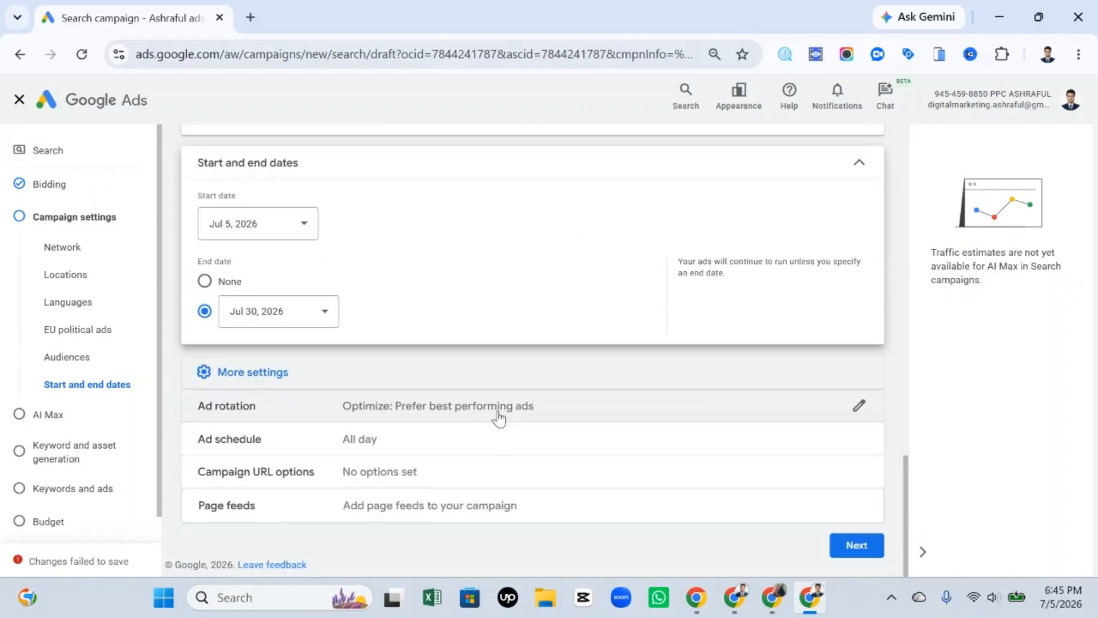
{"action": "left_click", "coordinate": [478, 442]}
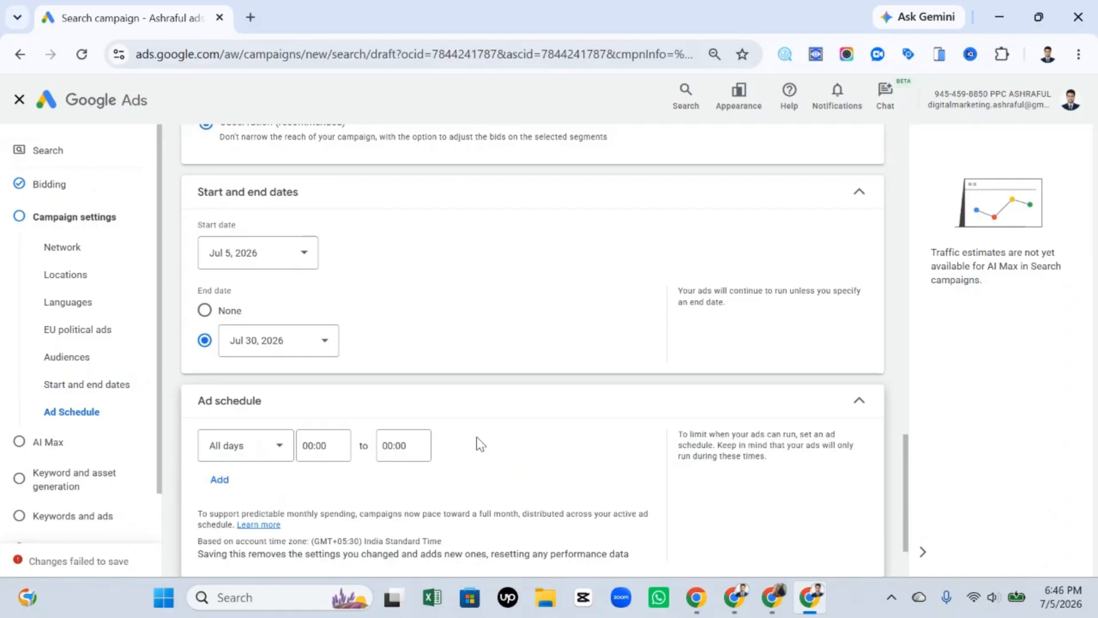
{"action": "scroll", "coordinate": [474, 421], "scroll_direction": "down", "scroll_amount": 2}
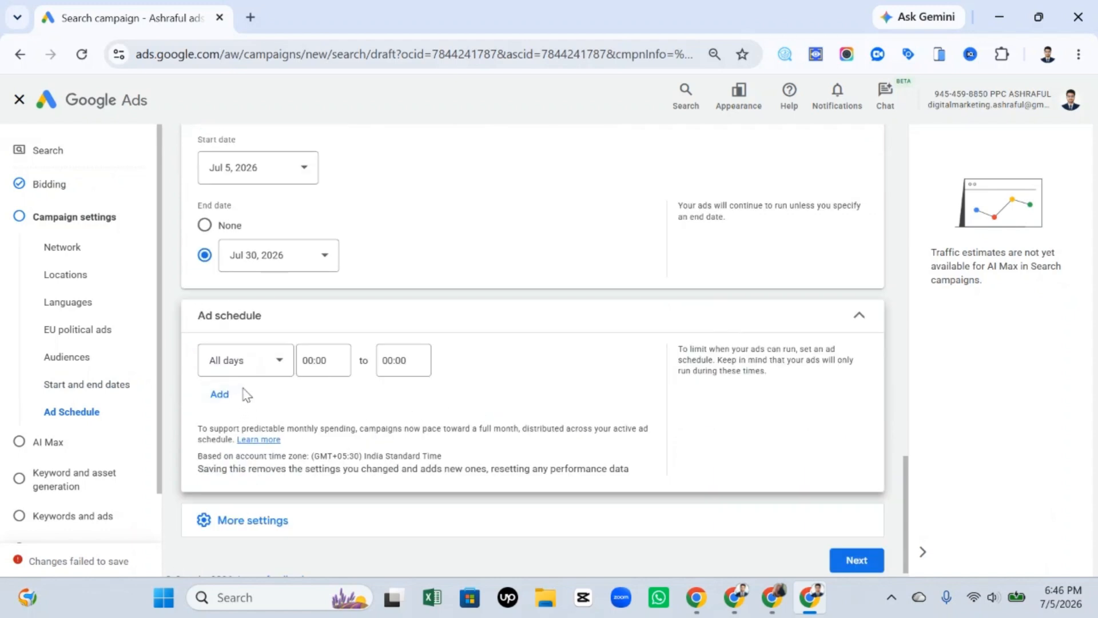
Set the ad schedule's days to Mondays - Fridays.
{"action": "left_click", "coordinate": [268, 366]}
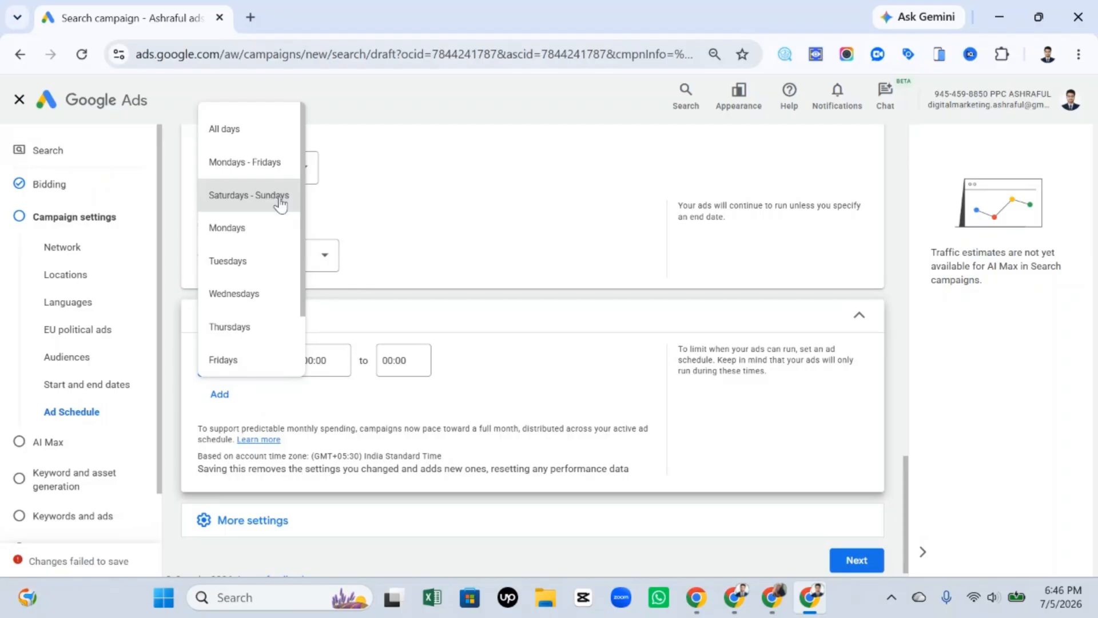
{"action": "left_click", "coordinate": [240, 165]}
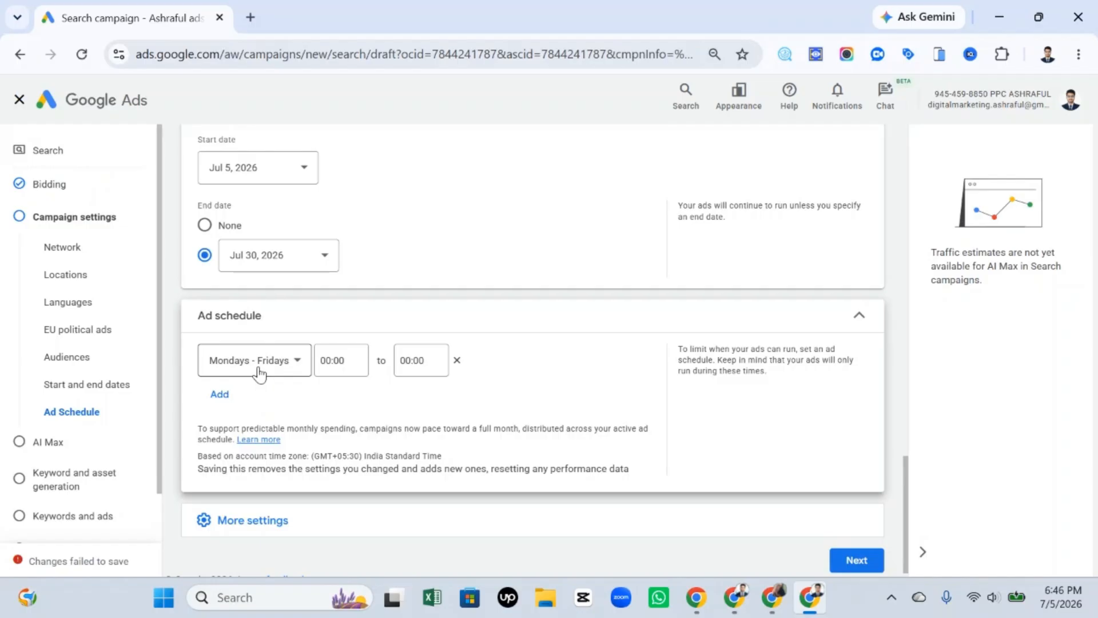
{"action": "left_click", "coordinate": [350, 359]}
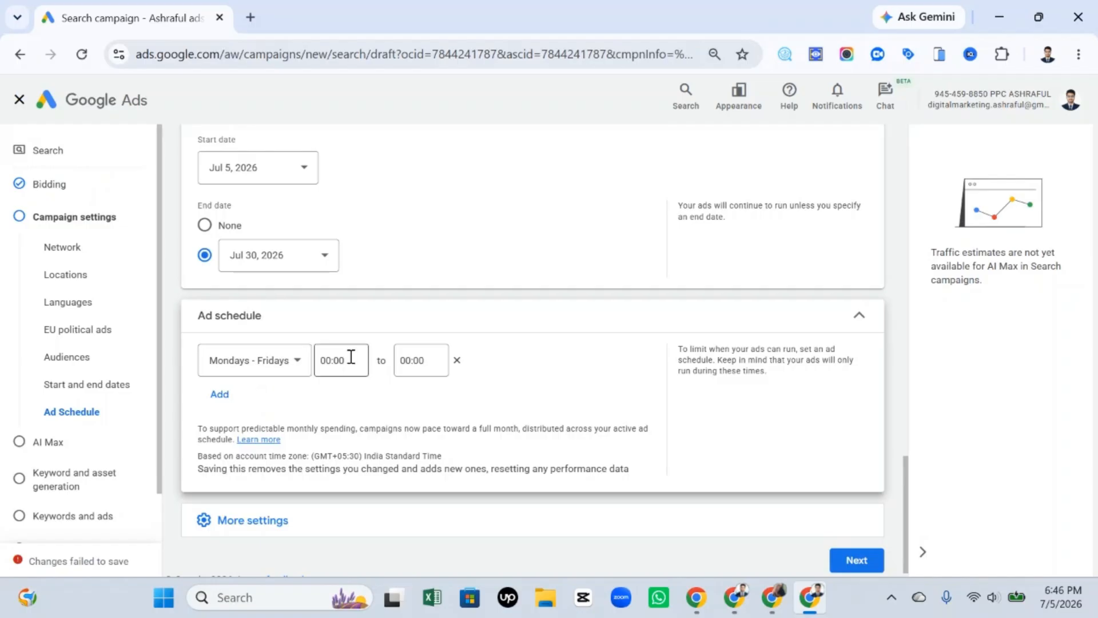
{"action": "left_click", "coordinate": [549, 385]}
Switch the ad schedule's days to All days and then to Mondays only.
{"action": "left_click", "coordinate": [269, 361]}
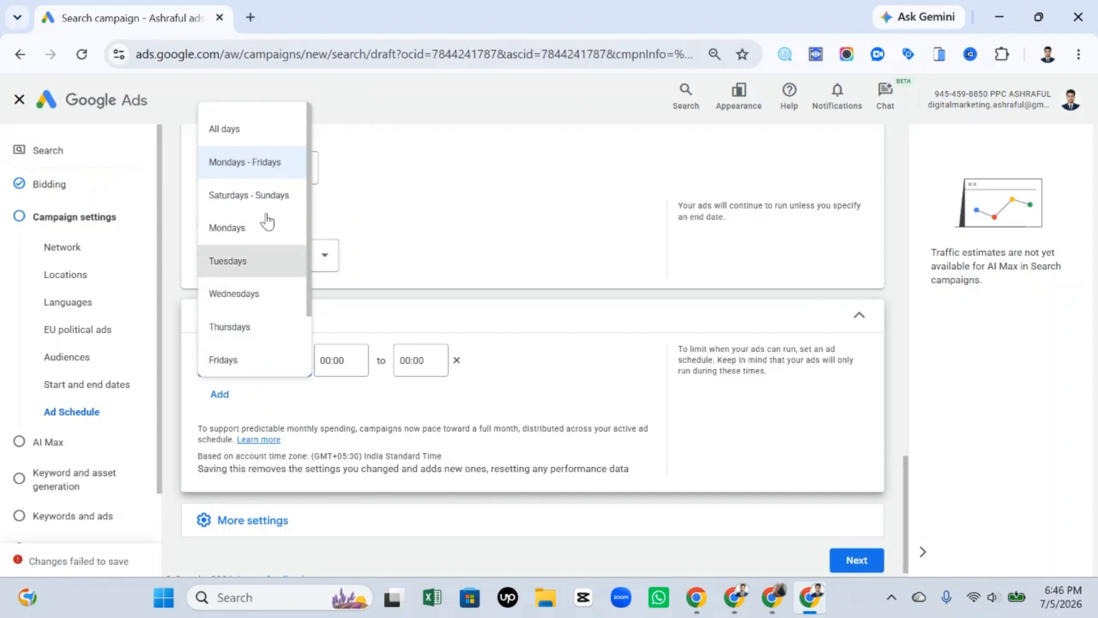
{"action": "left_click", "coordinate": [255, 130]}
{"action": "left_click", "coordinate": [265, 361]}
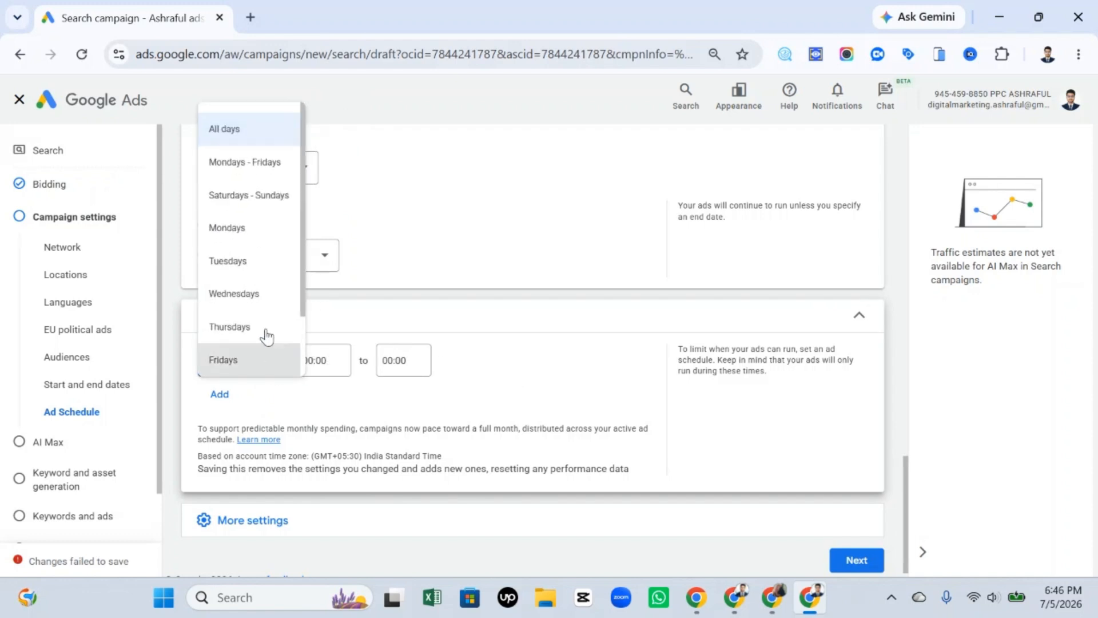
{"action": "left_click", "coordinate": [260, 231]}
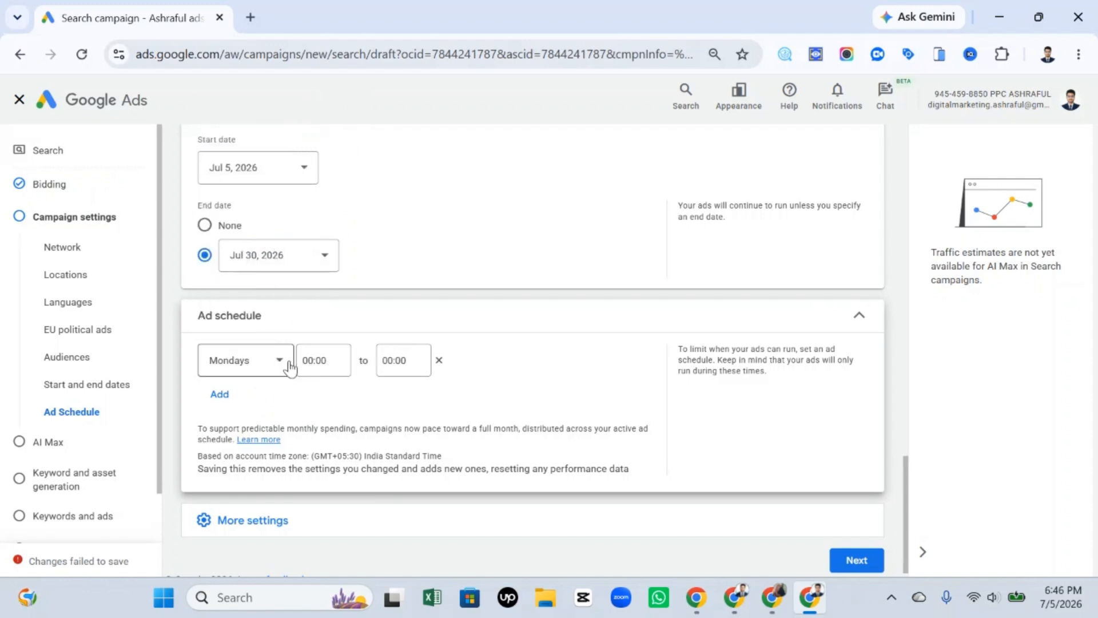
{"action": "left_click_drag", "start_coordinate": [297, 361], "coordinate": [417, 365]}
{"action": "left_click", "coordinate": [510, 407]}
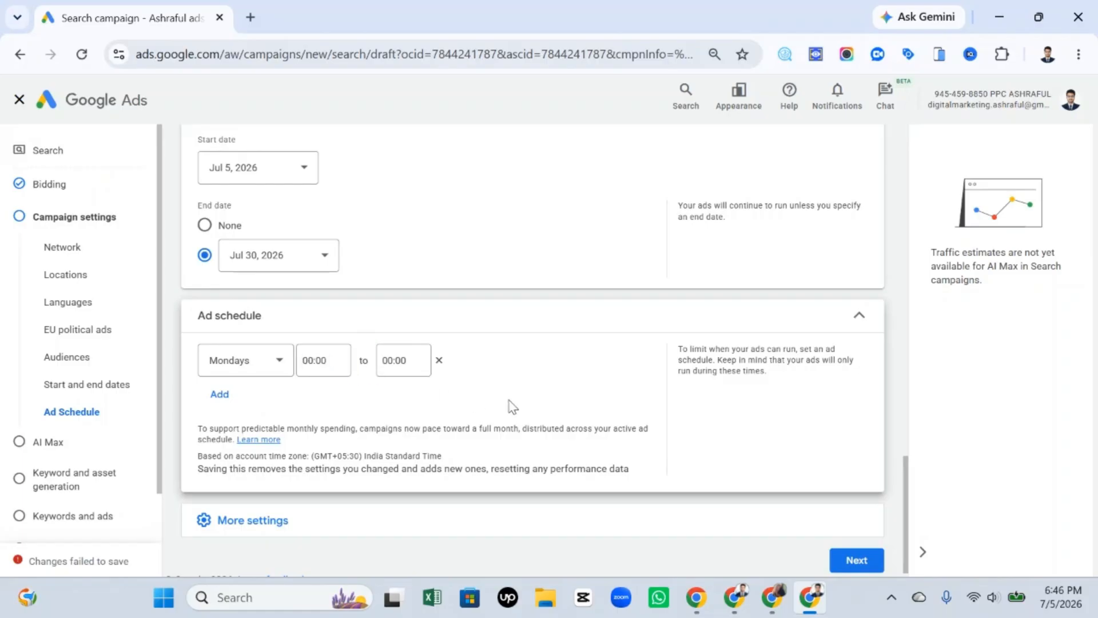
Try Saturdays - Sundays, Thursdays and Fridays as the days of the ad schedule row.
{"action": "left_click", "coordinate": [265, 362]}
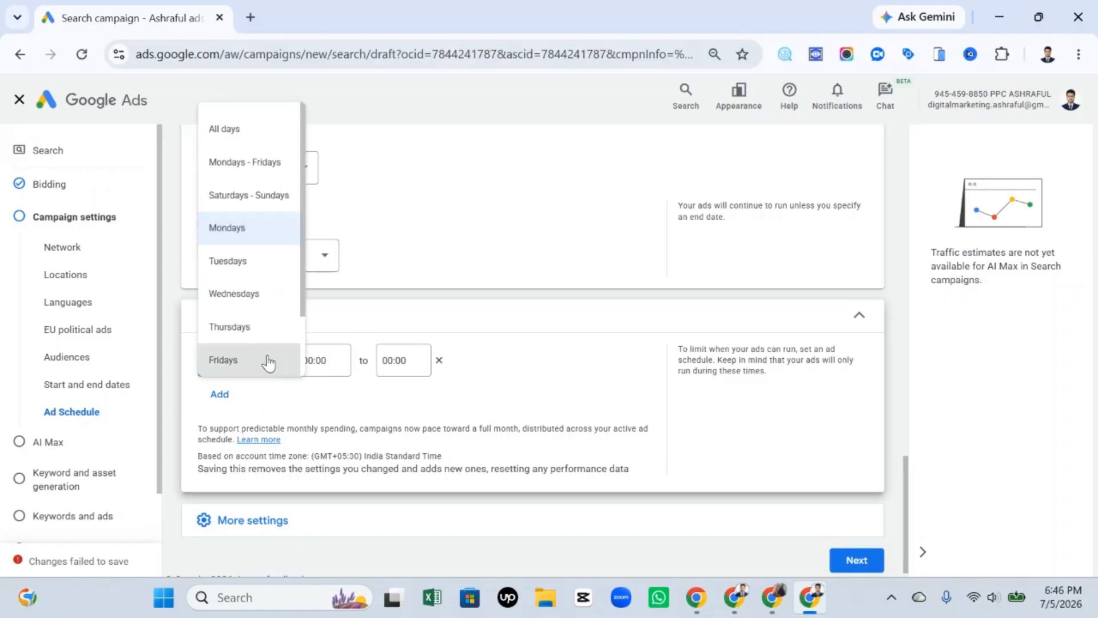
{"action": "left_click", "coordinate": [255, 195]}
{"action": "left_click", "coordinate": [286, 369]}
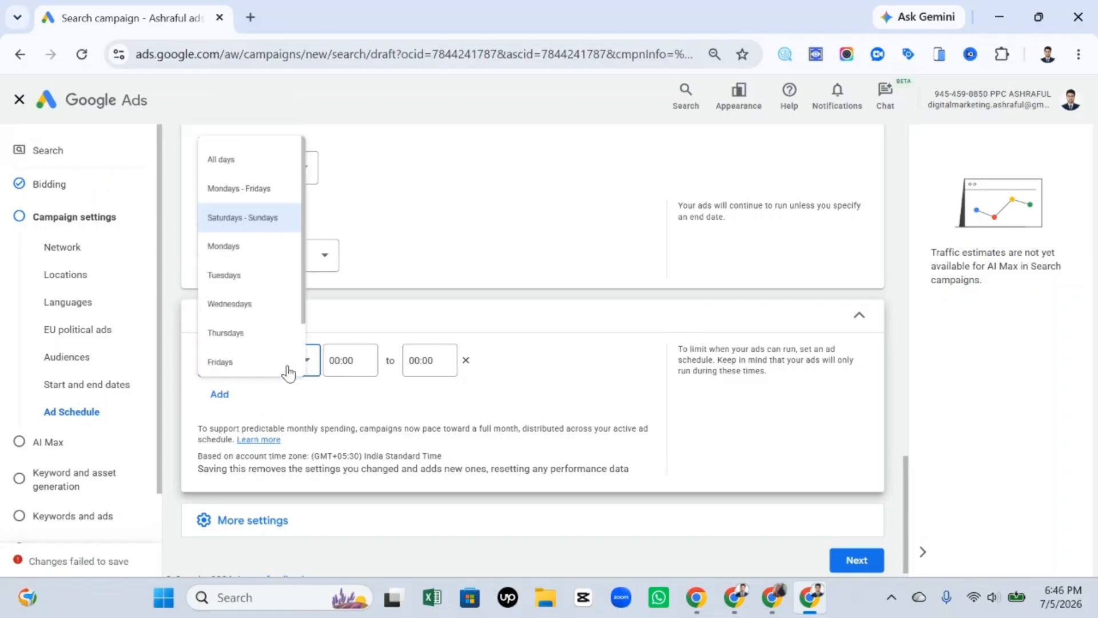
{"action": "left_click", "coordinate": [270, 332]}
{"action": "left_click", "coordinate": [264, 365]}
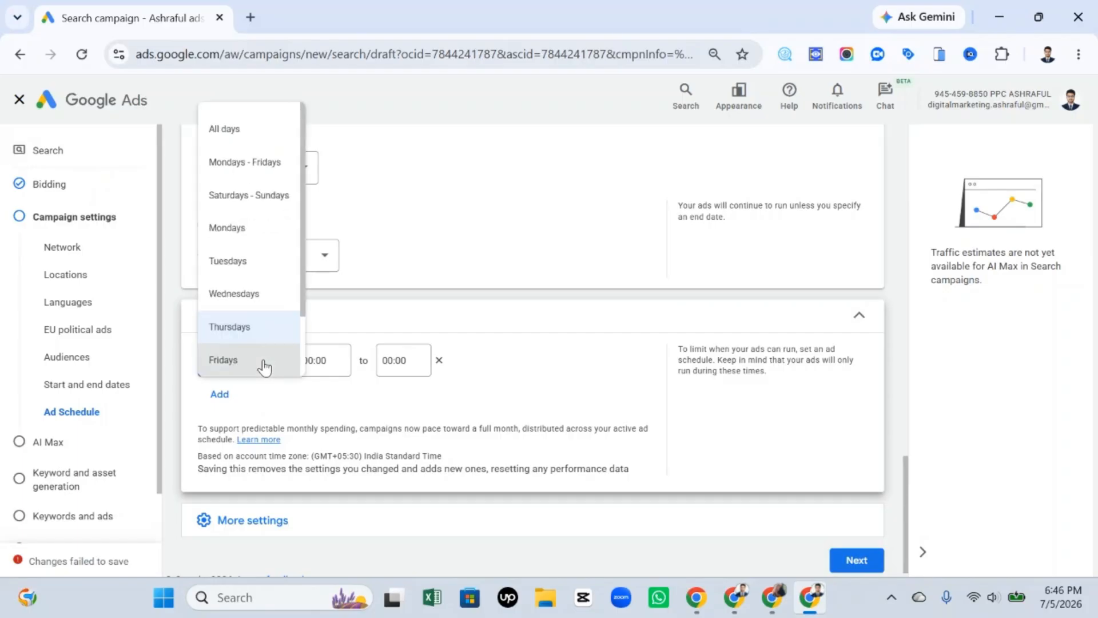
{"action": "left_click", "coordinate": [262, 364]}
Add three more rows to the ad schedule.
{"action": "left_click", "coordinate": [229, 394]}
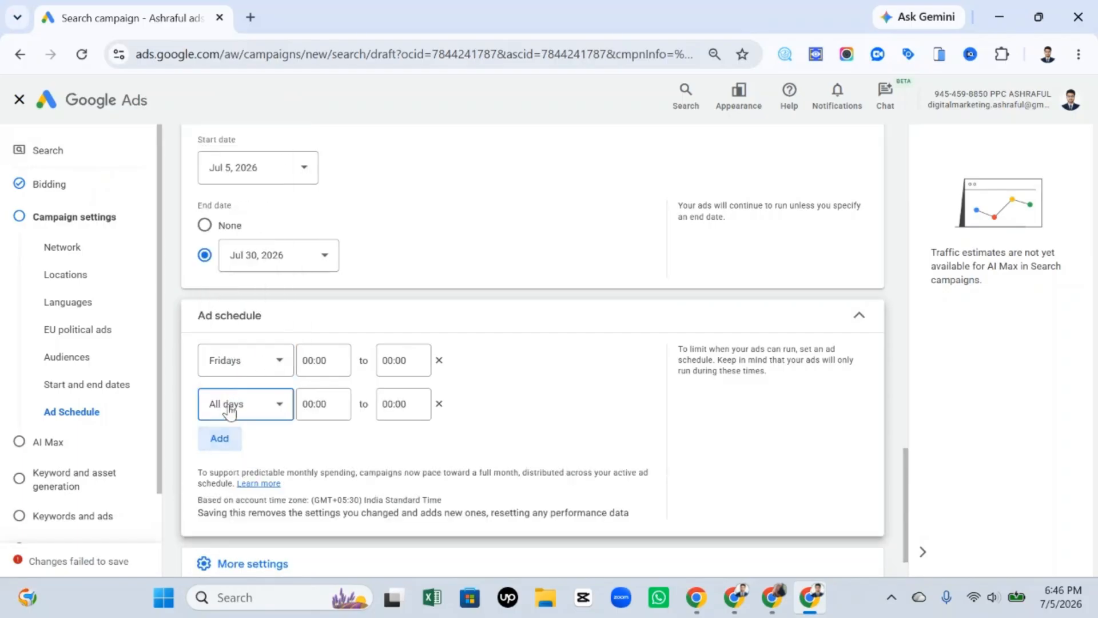
{"action": "left_click", "coordinate": [220, 437]}
{"action": "left_click", "coordinate": [220, 481]}
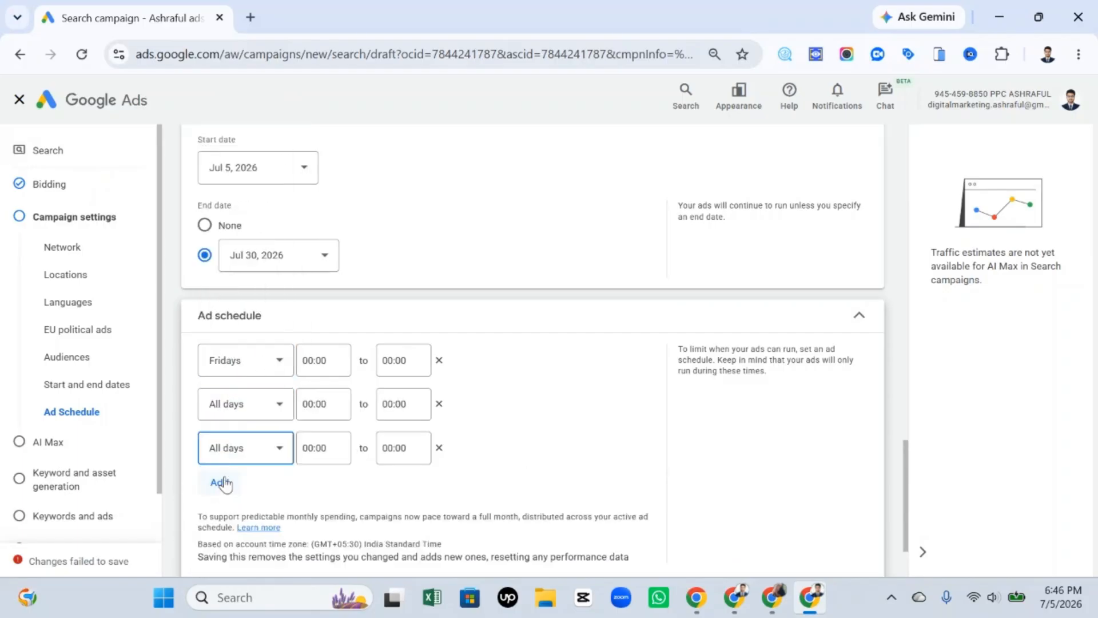
Set the first three ad schedule rows to Mondays, Thursdays and Mondays, and remove the fourth row.
{"action": "left_click", "coordinate": [280, 364]}
{"action": "left_click", "coordinate": [243, 230]}
{"action": "left_click", "coordinate": [263, 405]}
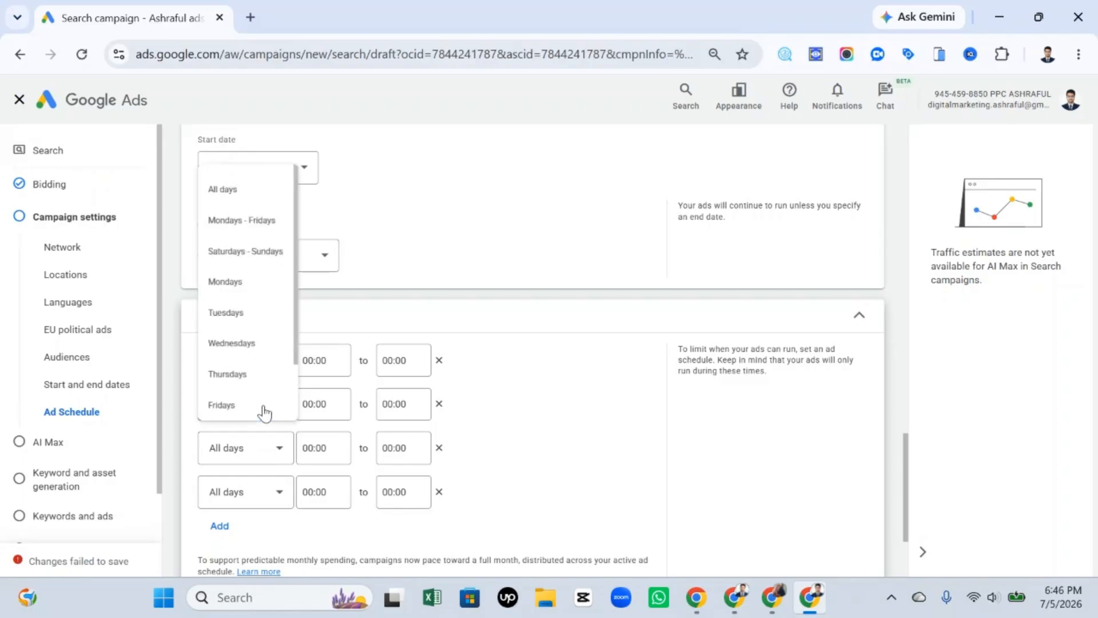
{"action": "left_click", "coordinate": [252, 382]}
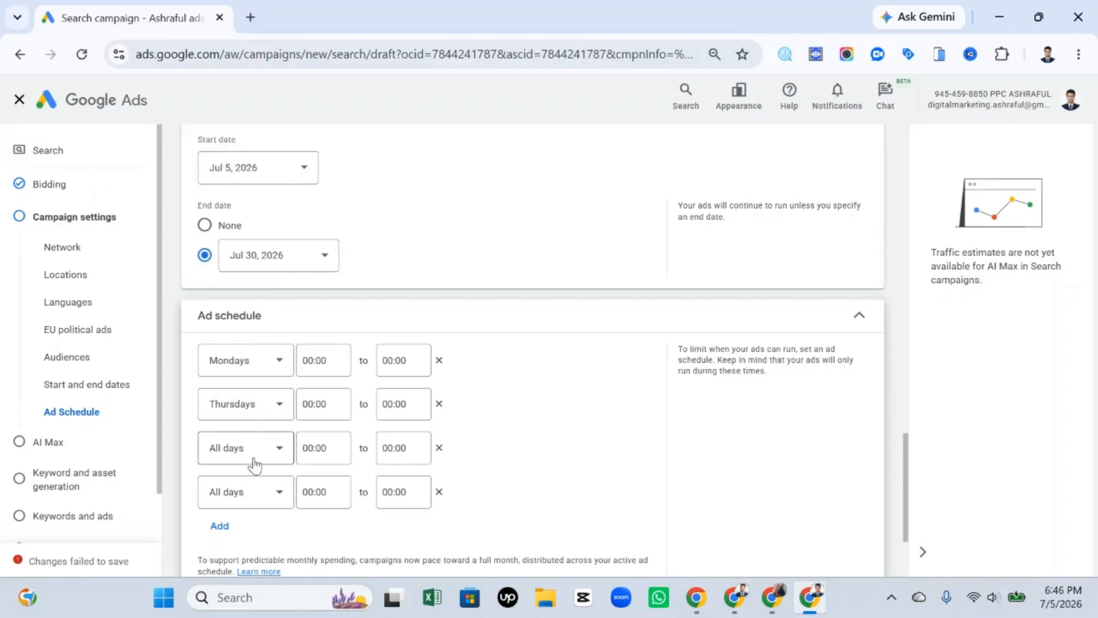
{"action": "left_click", "coordinate": [254, 452]}
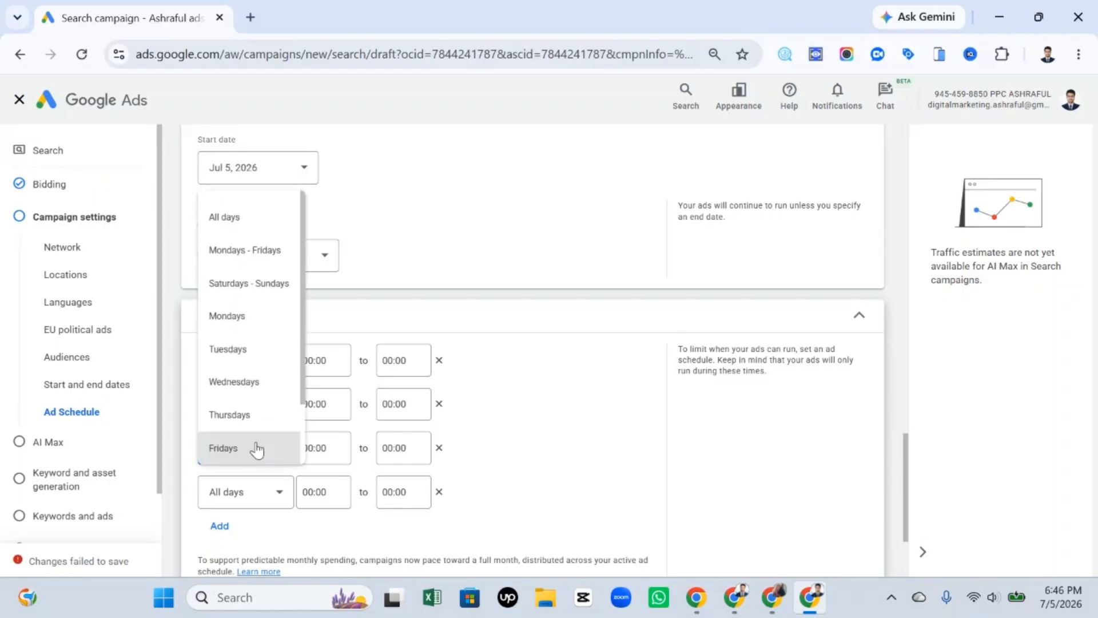
{"action": "left_click", "coordinate": [258, 324]}
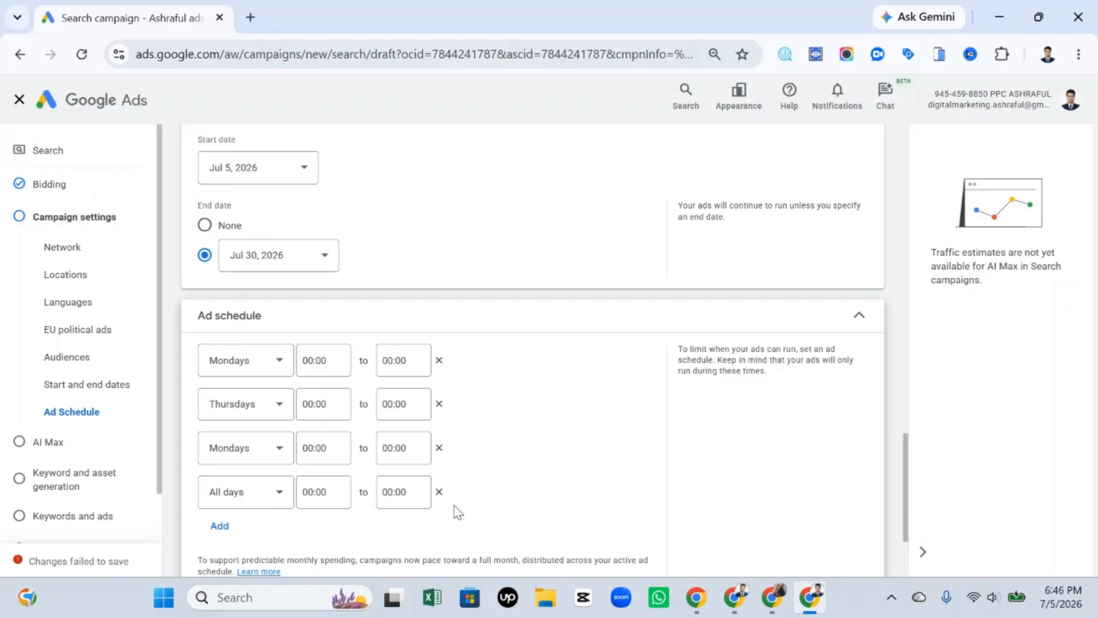
{"action": "left_click", "coordinate": [438, 492]}
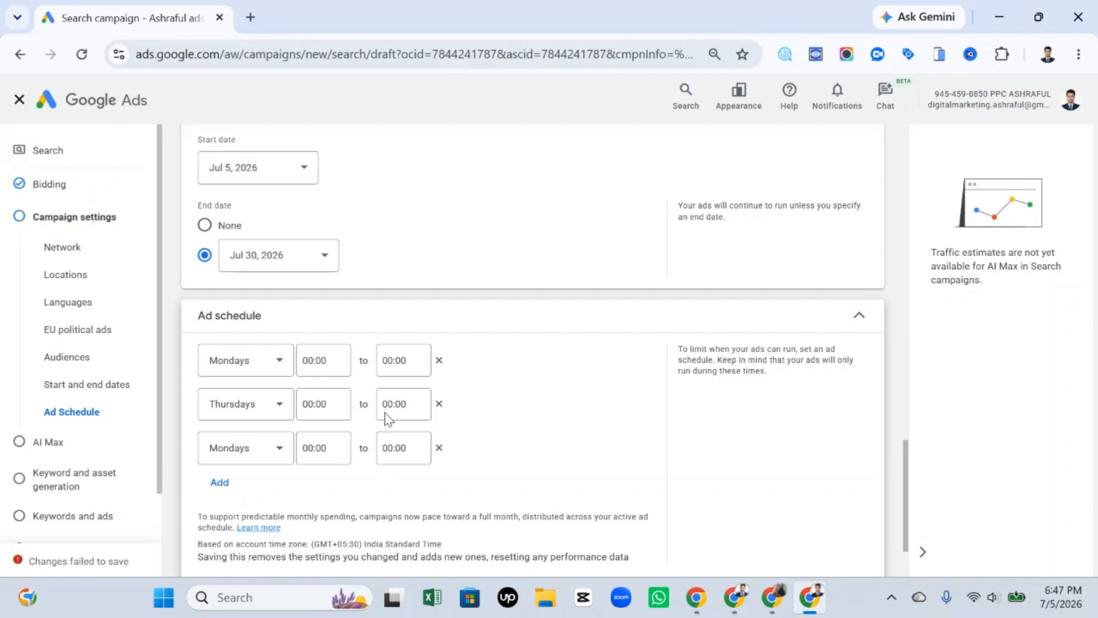
Set the start time of the first Mondays row in the ad schedule to 08:00.
{"action": "left_click_drag", "start_coordinate": [201, 359], "coordinate": [252, 369]}
{"action": "left_click", "coordinate": [253, 370]}
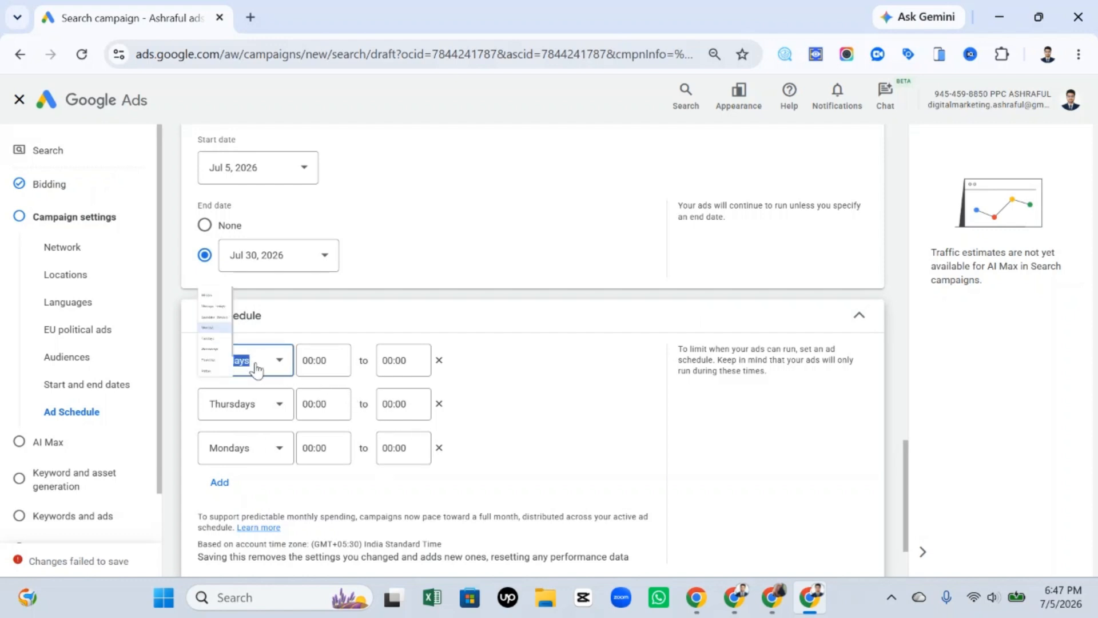
{"action": "left_click", "coordinate": [318, 361]}
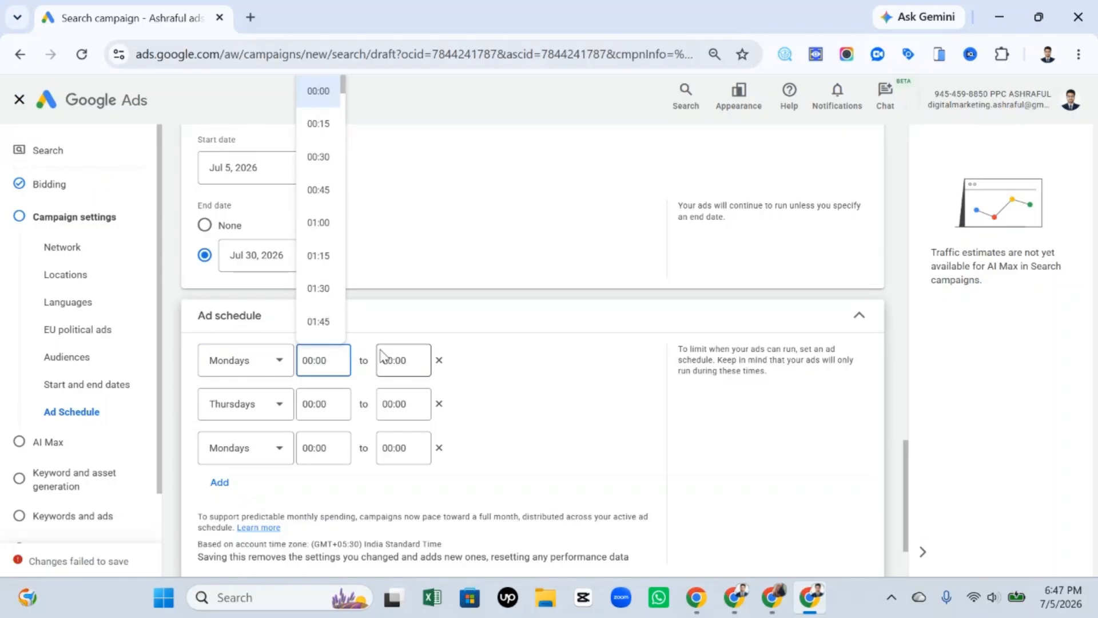
{"action": "left_click", "coordinate": [516, 353]}
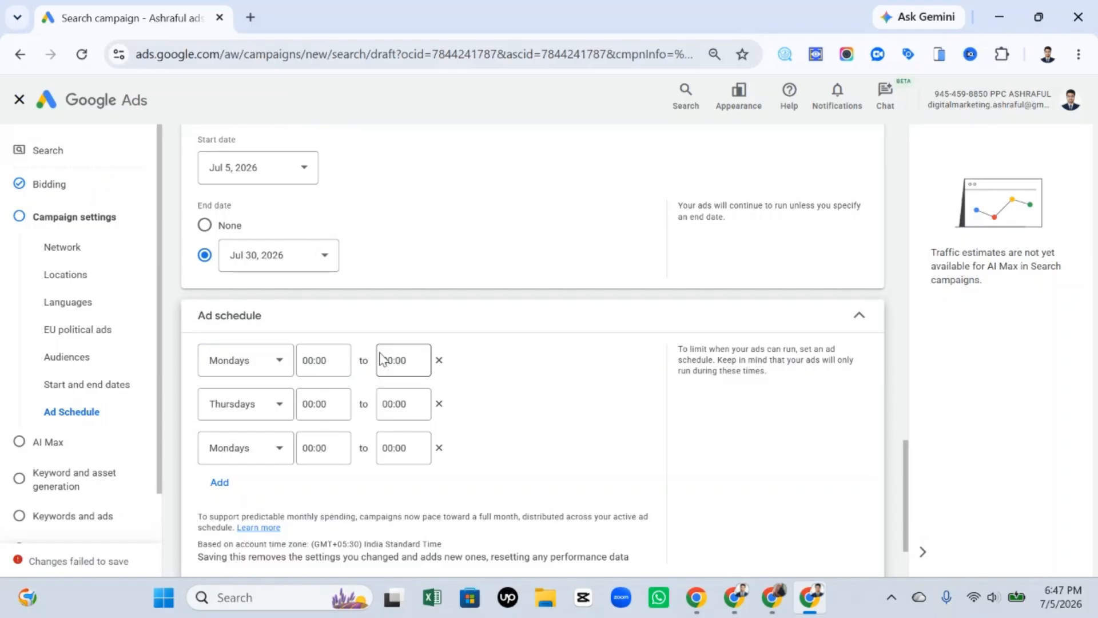
{"action": "left_click", "coordinate": [313, 361]}
{"action": "scroll", "coordinate": [318, 255], "scroll_direction": "down", "scroll_amount": 15}
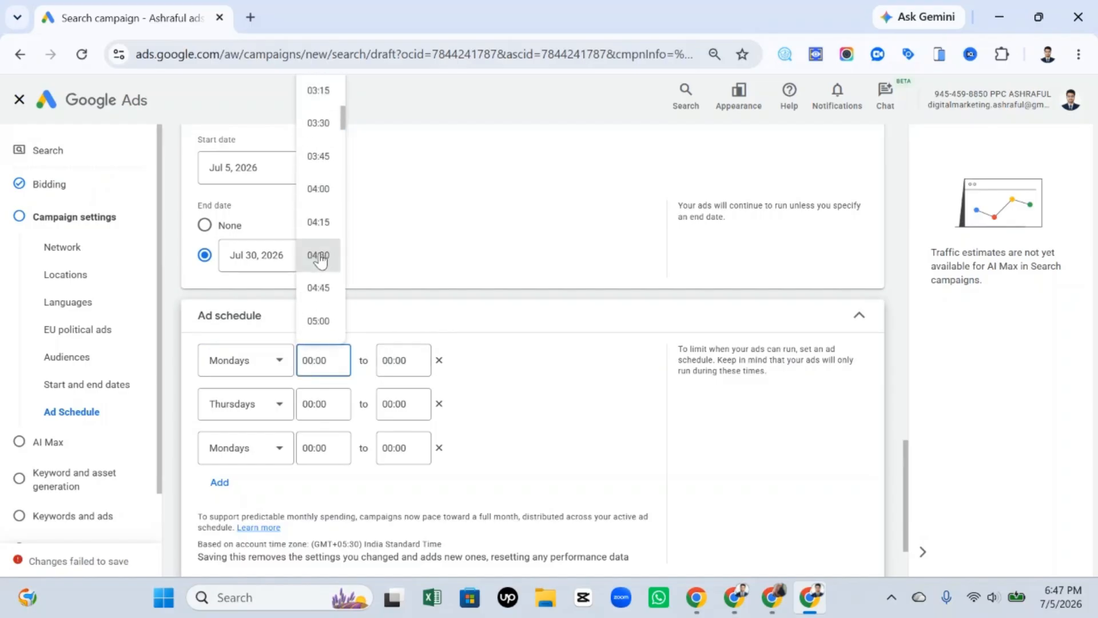
{"action": "scroll", "coordinate": [322, 261], "scroll_direction": "down", "scroll_amount": 4}
{"action": "scroll", "coordinate": [324, 259], "scroll_direction": "up", "scroll_amount": 3}
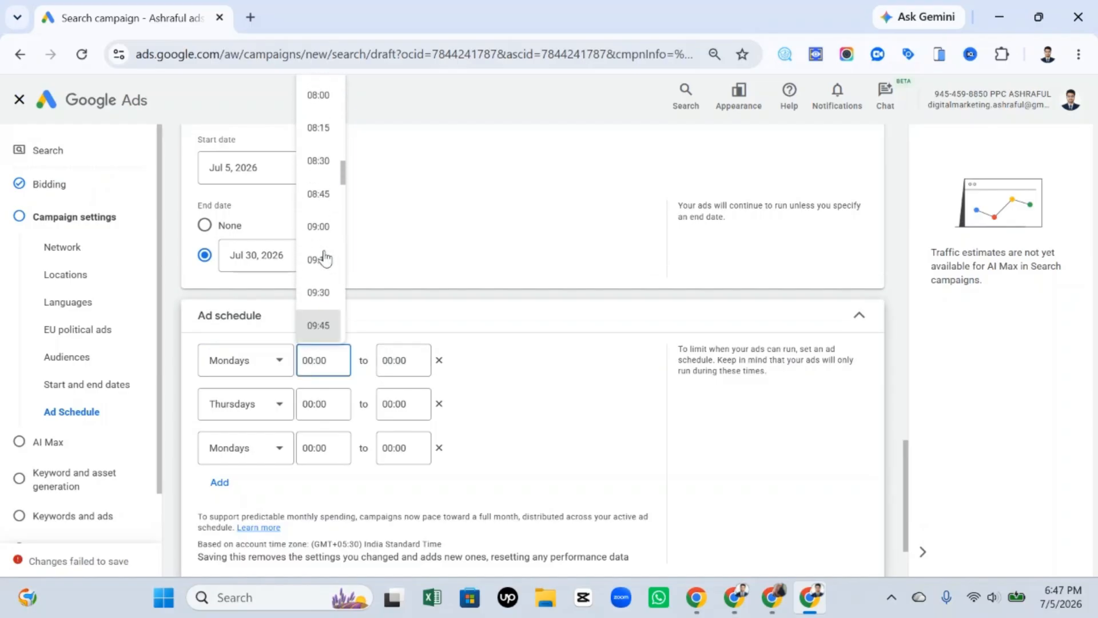
{"action": "left_click", "coordinate": [319, 202]}
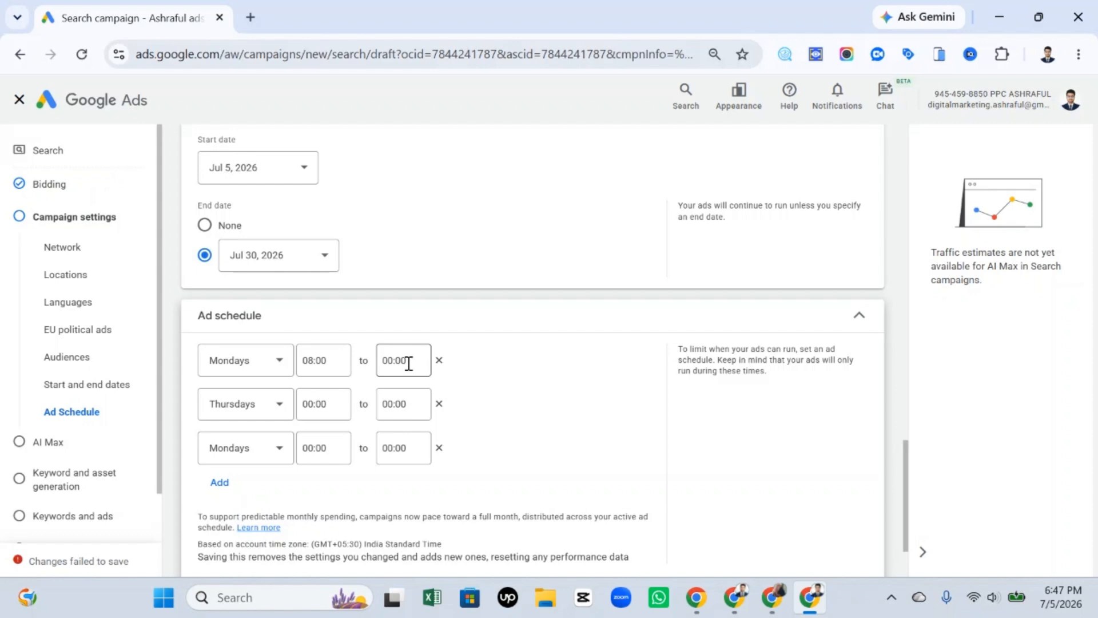
Remove the ad schedule rows and leave the new campaign setup, discarding its draft.
{"action": "left_click", "coordinate": [438, 360]}
{"action": "left_click", "coordinate": [439, 360]}
{"action": "left_click", "coordinate": [439, 360]}
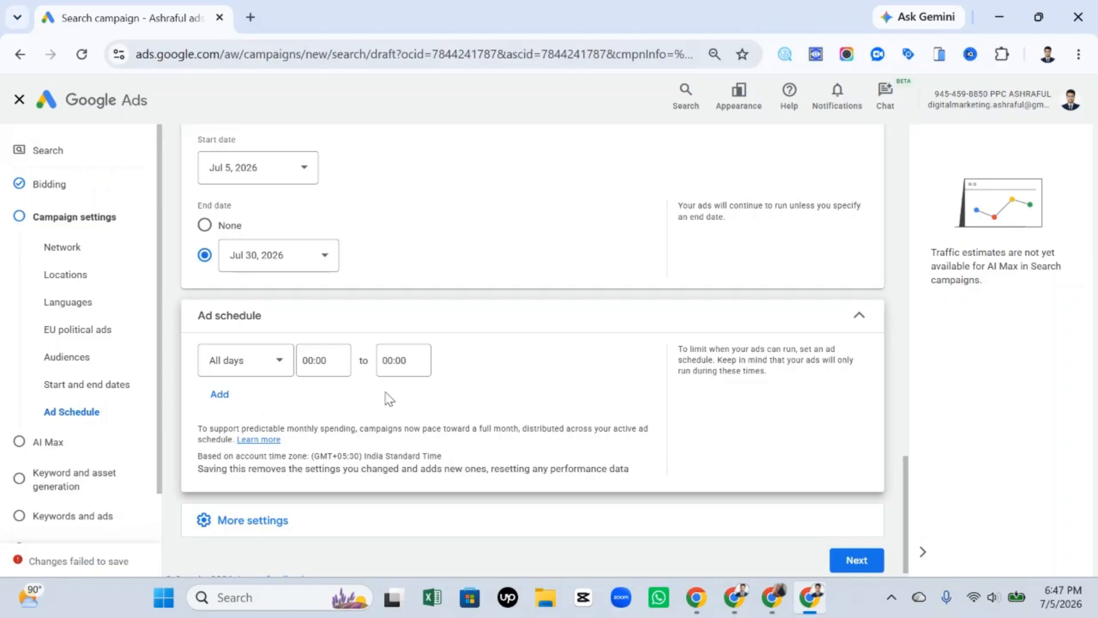
{"action": "scroll", "coordinate": [544, 472], "scroll_direction": "down", "scroll_amount": 1}
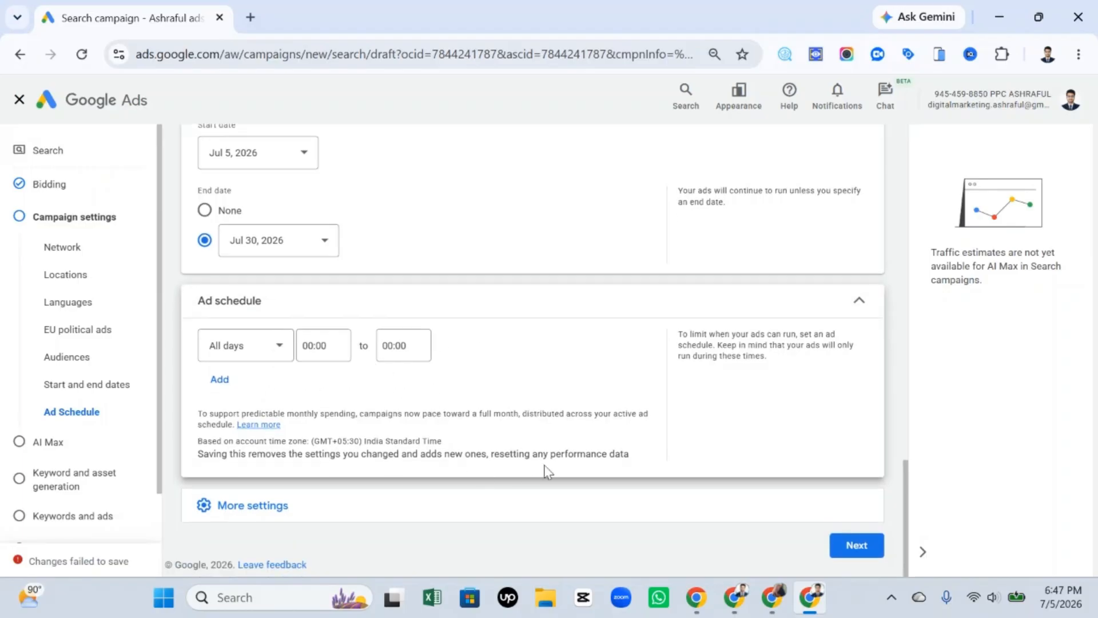
{"action": "scroll", "coordinate": [395, 337], "scroll_direction": "up", "scroll_amount": 6}
{"action": "scroll", "coordinate": [629, 379], "scroll_direction": "down", "scroll_amount": 5}
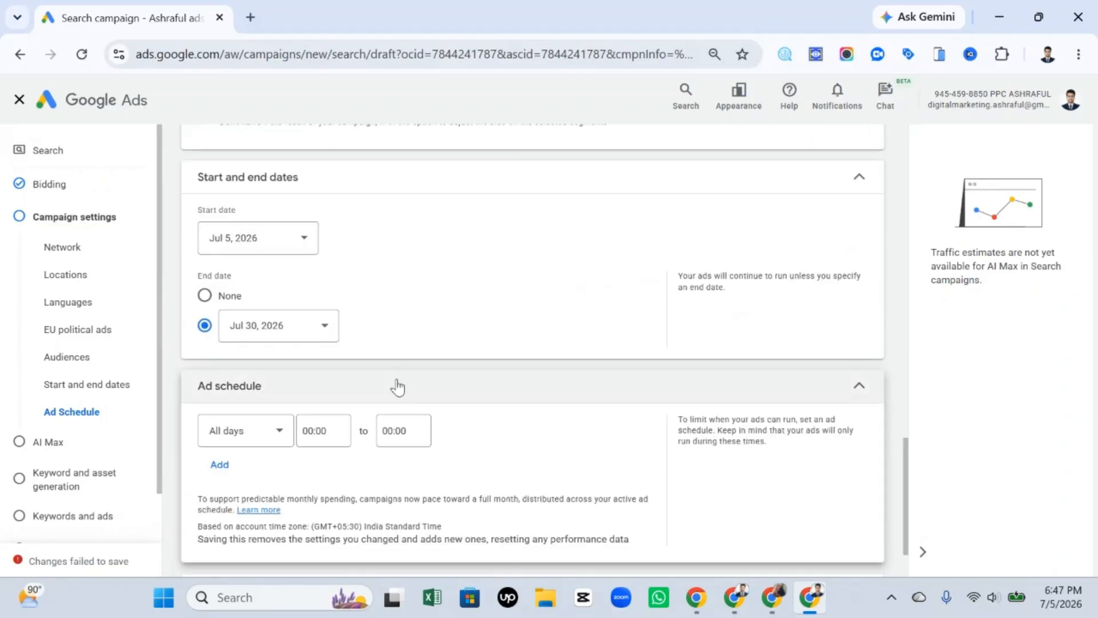
{"action": "scroll", "coordinate": [397, 387], "scroll_direction": "up", "scroll_amount": 9}
{"action": "left_click", "coordinate": [19, 100]}
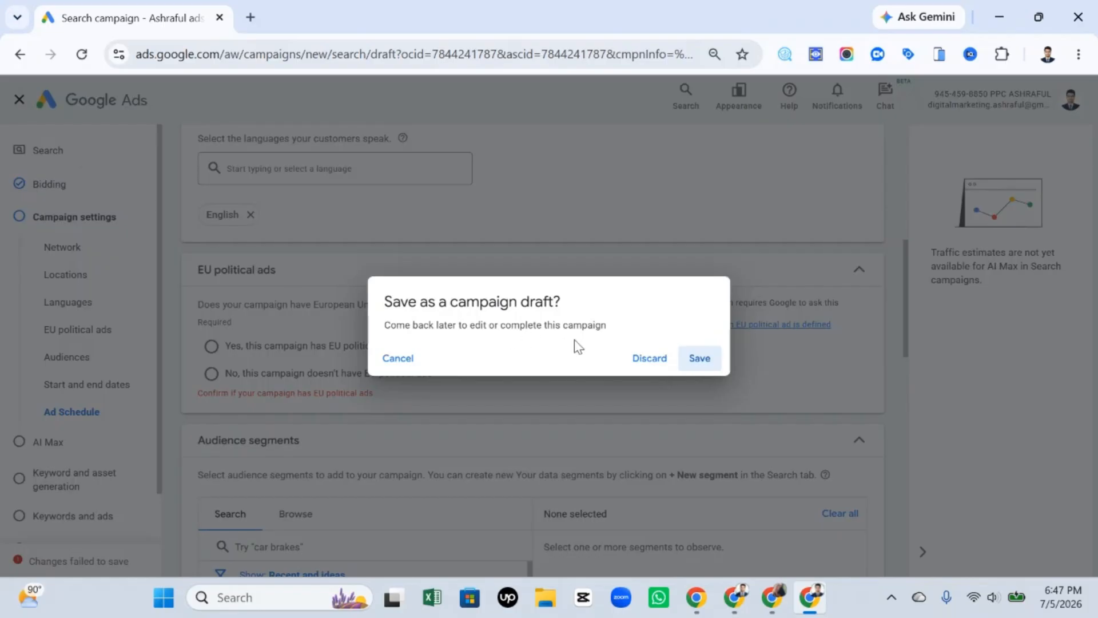
{"action": "left_click", "coordinate": [648, 359]}
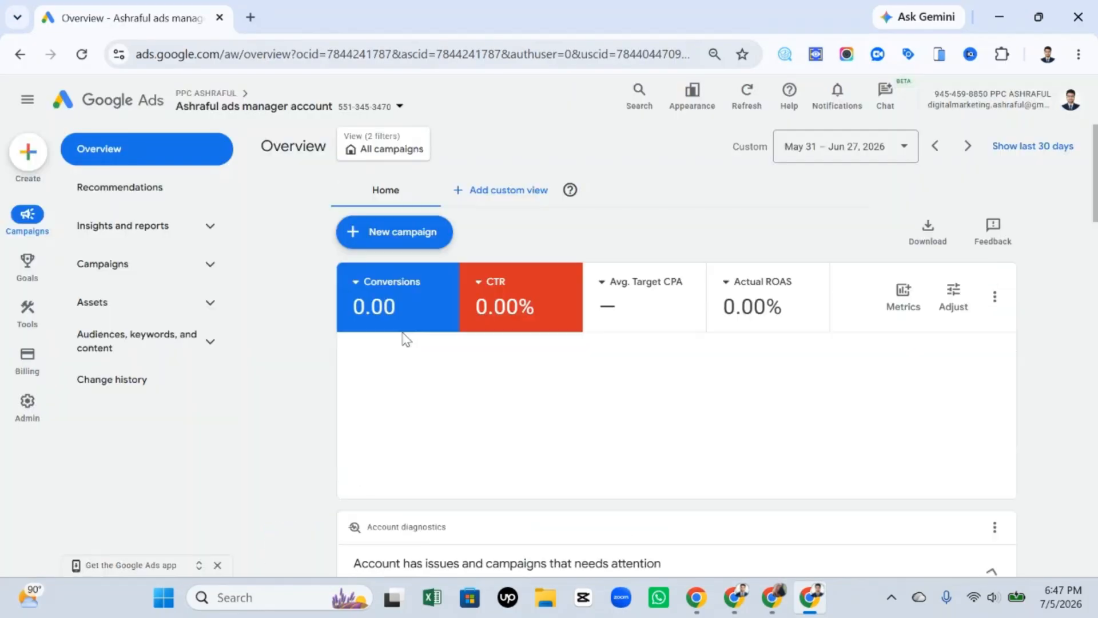
Open the existing campaign "Sales- Search ads -bohme 28.12.25" and expand its audiences, keywords and content section.
{"action": "scroll", "coordinate": [390, 309], "scroll_direction": "down", "scroll_amount": 9}
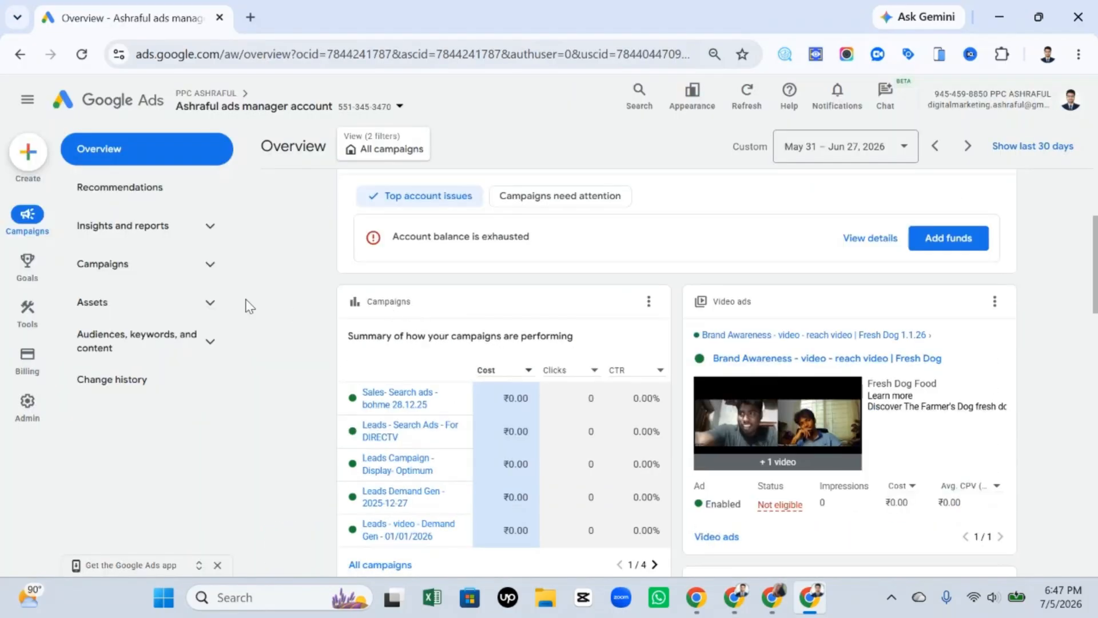
{"action": "left_click", "coordinate": [119, 264]}
{"action": "left_click", "coordinate": [151, 305]}
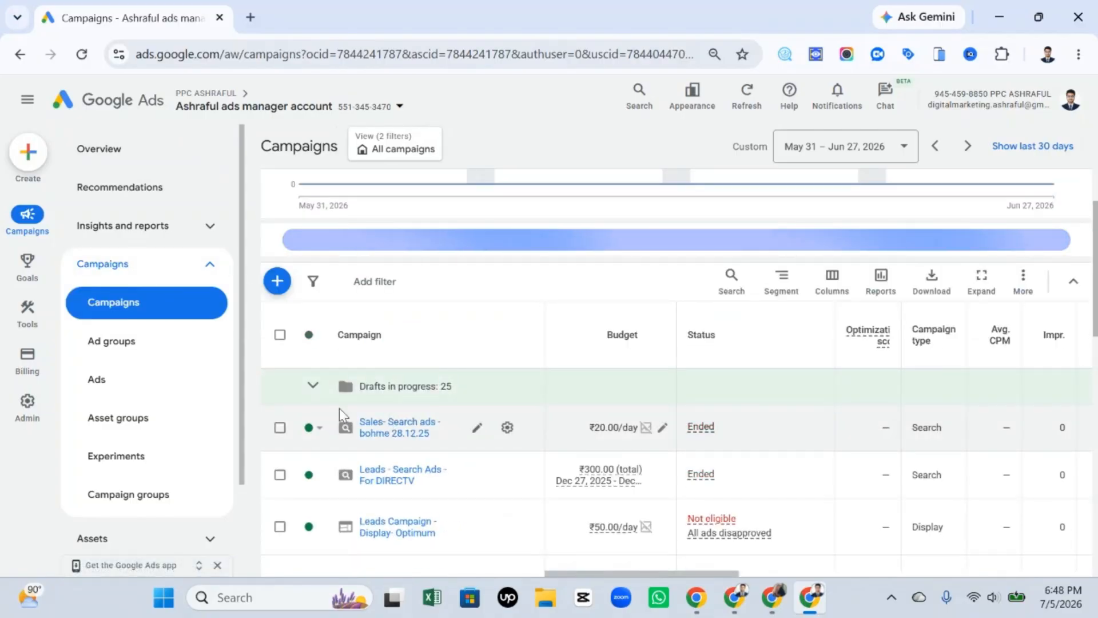
{"action": "left_click", "coordinate": [384, 427]}
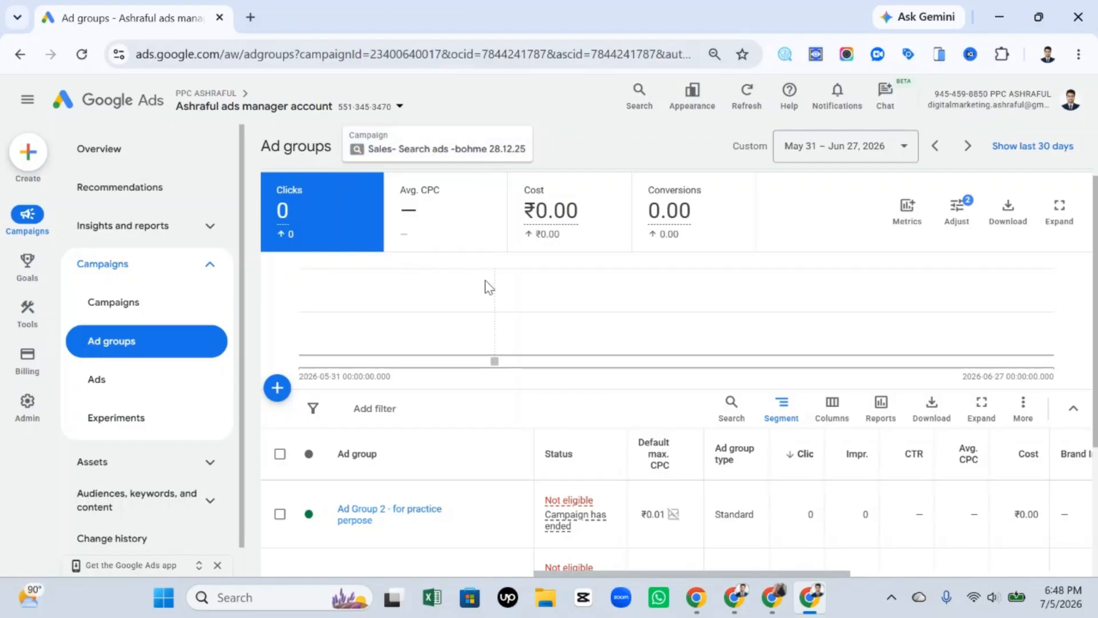
{"action": "scroll", "coordinate": [451, 441], "scroll_direction": "down", "scroll_amount": 3}
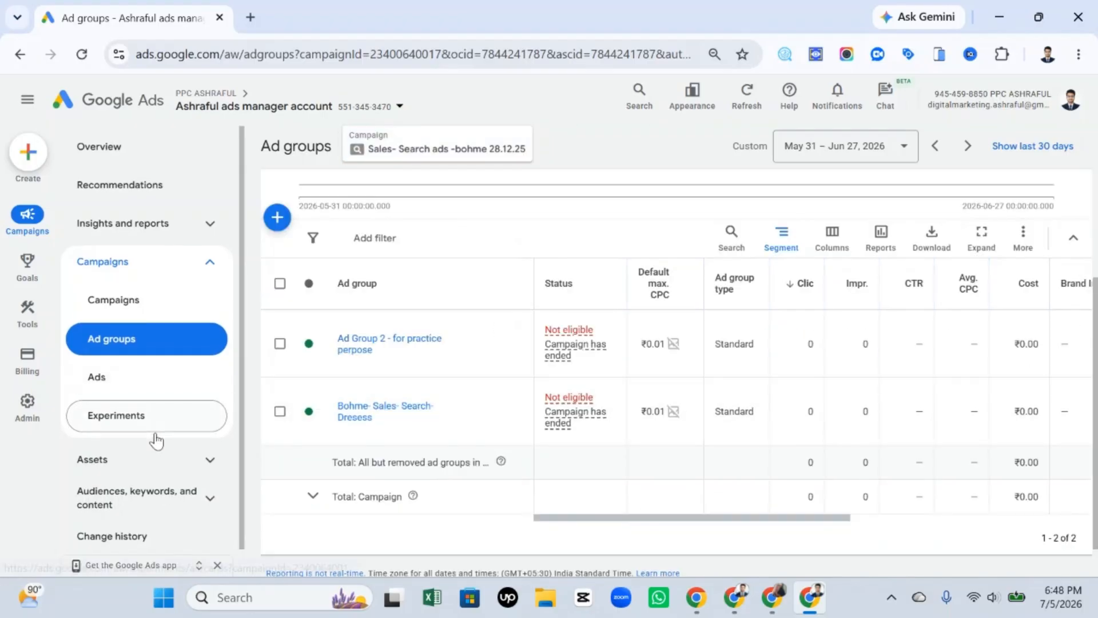
{"action": "left_click", "coordinate": [187, 493]}
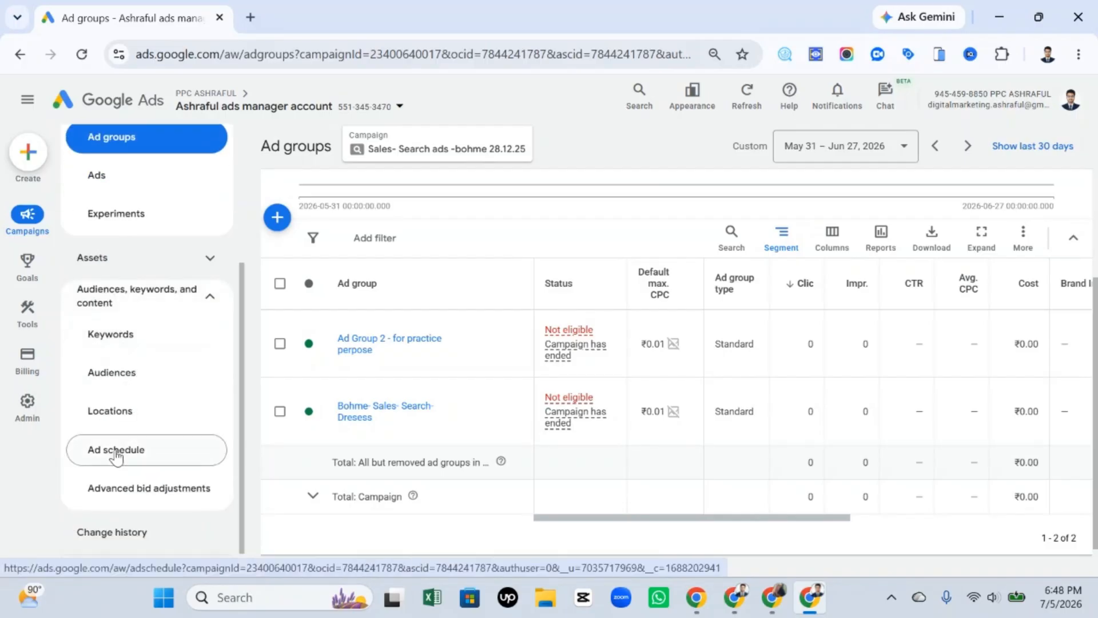
Capture the screen, outline the Ad schedule entry with a red rectangle, and dismiss the capture.
{"action": "key", "text": "Print"}
{"action": "mouse_move", "coordinate": [18, 85]}
{"action": "left_mouse_down"}
{"action": "mouse_move", "coordinate": [133, 217]}
{"action": "mouse_move", "coordinate": [1097, 604]}
{"action": "left_mouse_up"}
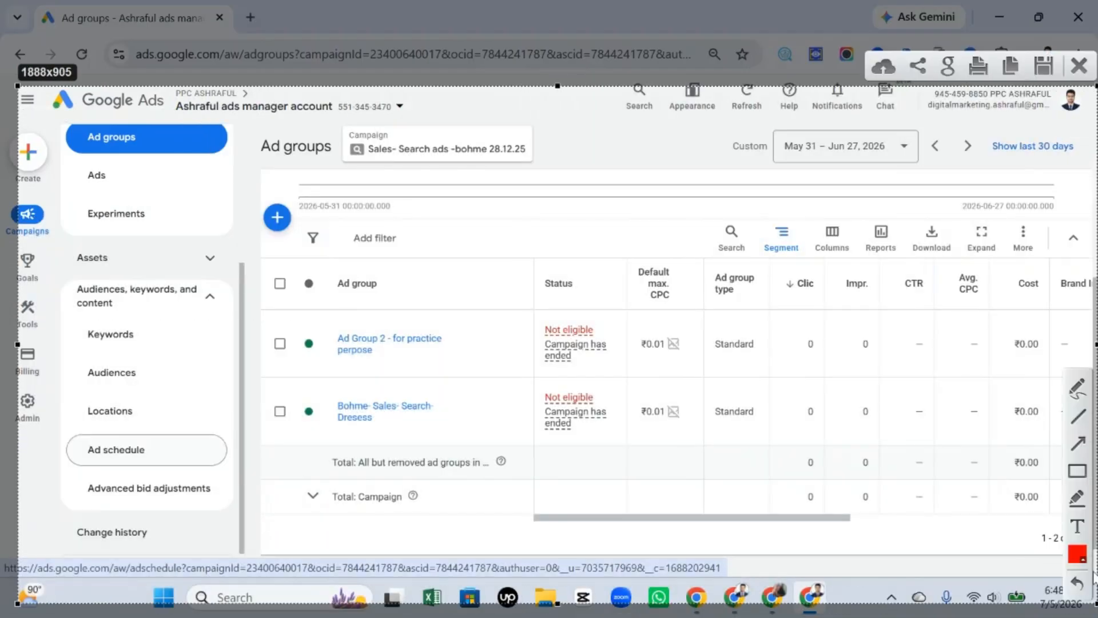
{"action": "mouse_move", "coordinate": [74, 431]}
{"action": "left_mouse_down"}
{"action": "mouse_move", "coordinate": [93, 485]}
{"action": "mouse_move", "coordinate": [217, 470]}
{"action": "left_mouse_up"}
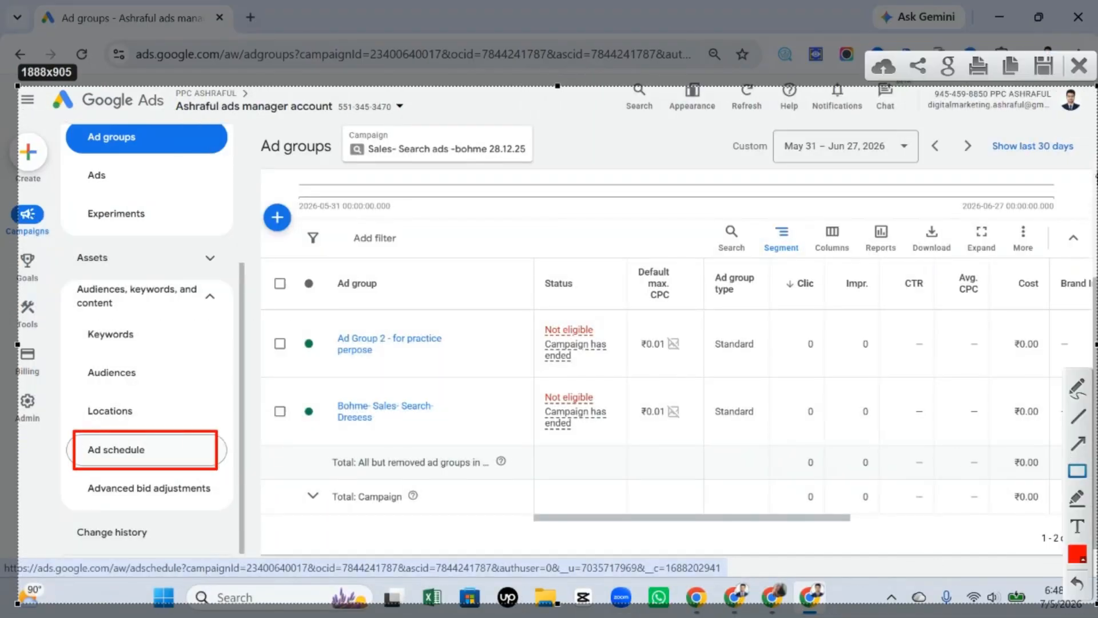
{"action": "key", "text": "Escape"}
Open the campaign's ad schedule page and start editing the schedule.
{"action": "left_click", "coordinate": [136, 458]}
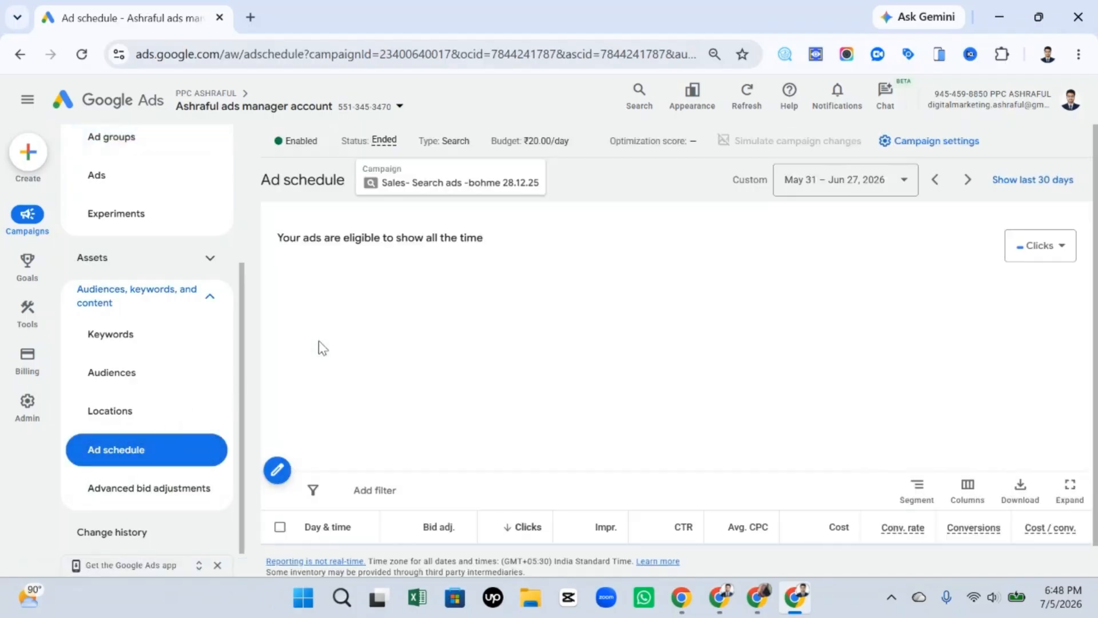
{"action": "scroll", "coordinate": [400, 349], "scroll_direction": "down", "scroll_amount": 3}
{"action": "scroll", "coordinate": [427, 355], "scroll_direction": "up", "scroll_amount": 3}
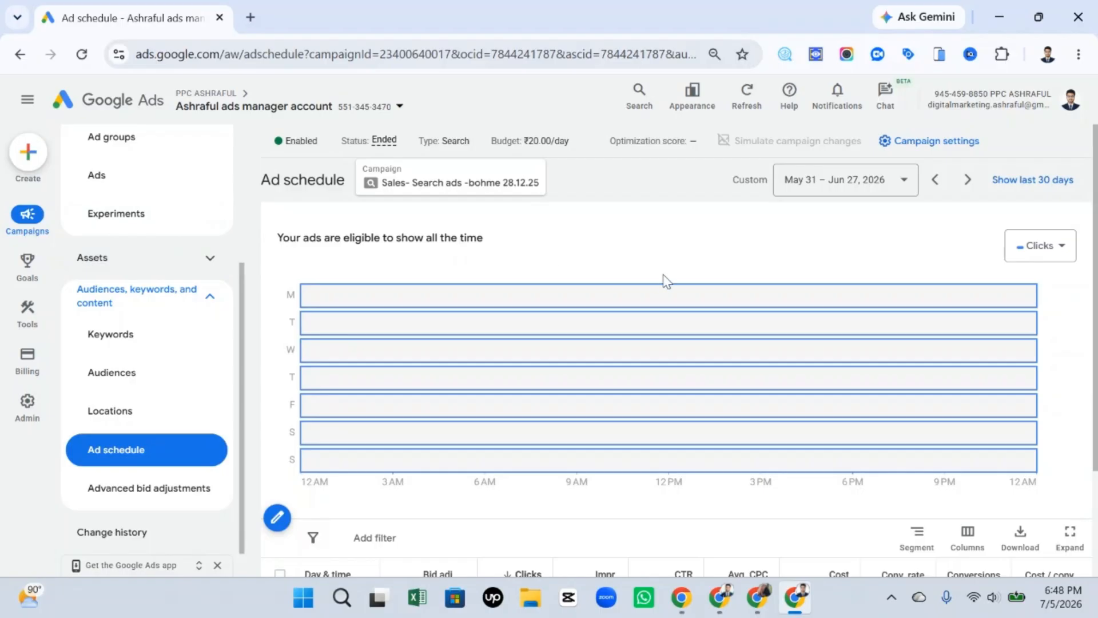
{"action": "scroll", "coordinate": [667, 280], "scroll_direction": "down", "scroll_amount": 2}
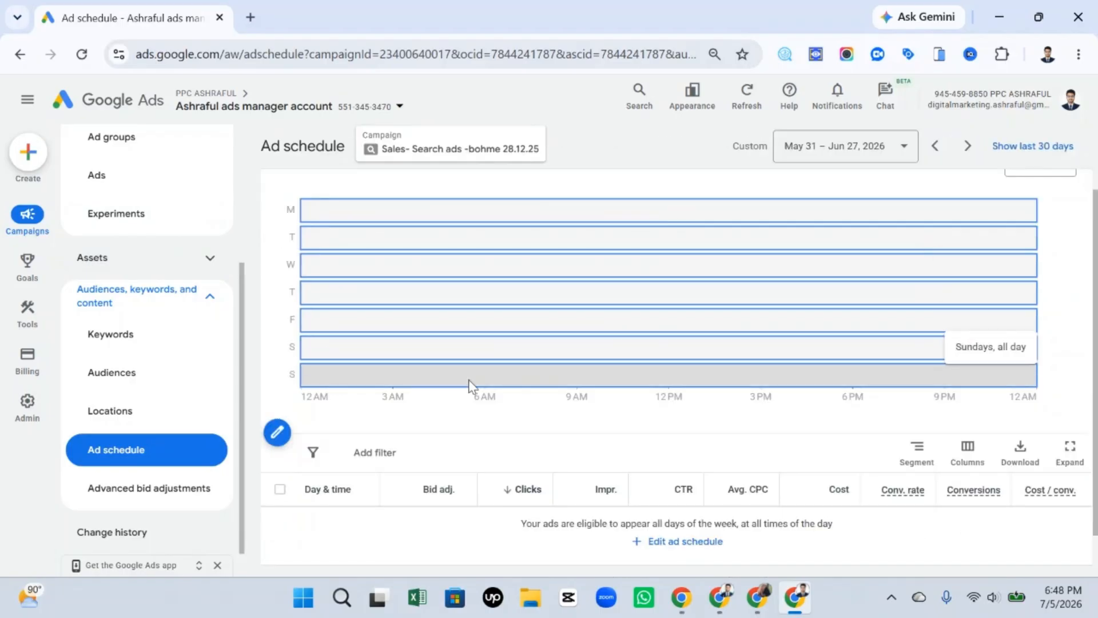
{"action": "left_click", "coordinate": [277, 432]}
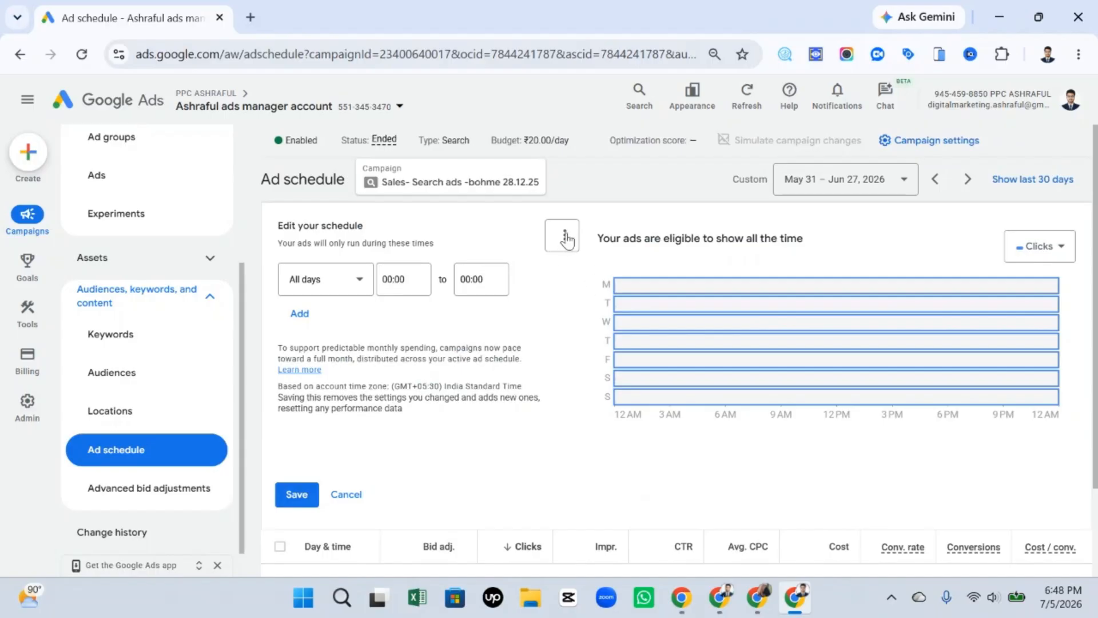
Capture the screen, outline the schedule editor's options control with a red rectangle, and dismiss the capture.
{"action": "key", "text": "Print"}
{"action": "left_click_drag", "start_coordinate": [1, 53], "coordinate": [1097, 584]}
{"action": "left_click", "coordinate": [1078, 452]}
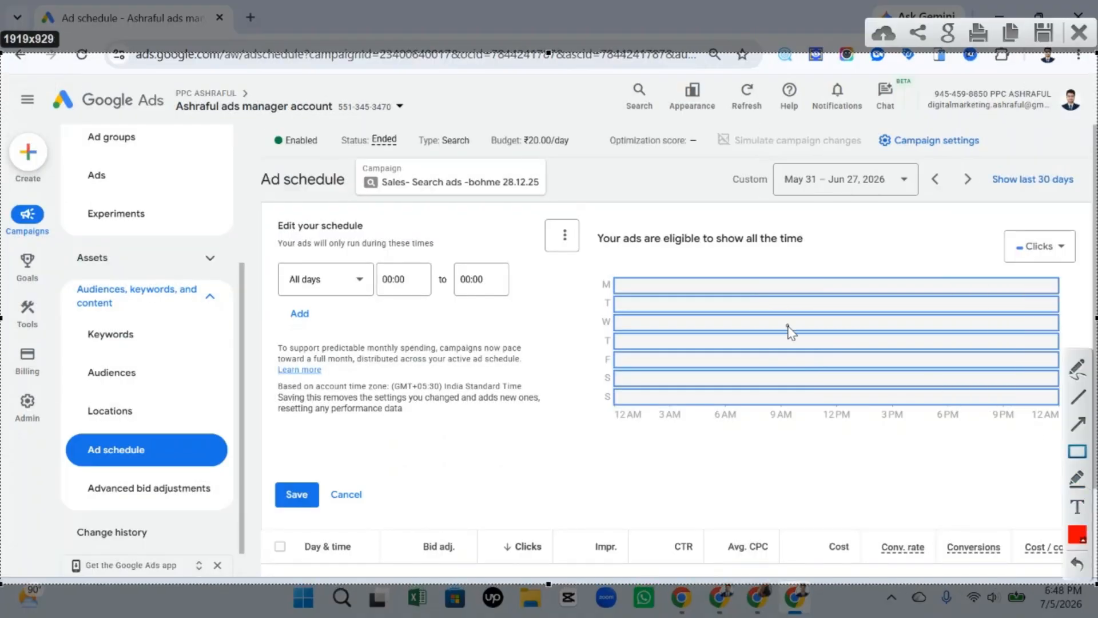
{"action": "left_click_drag", "start_coordinate": [531, 199], "coordinate": [602, 267]}
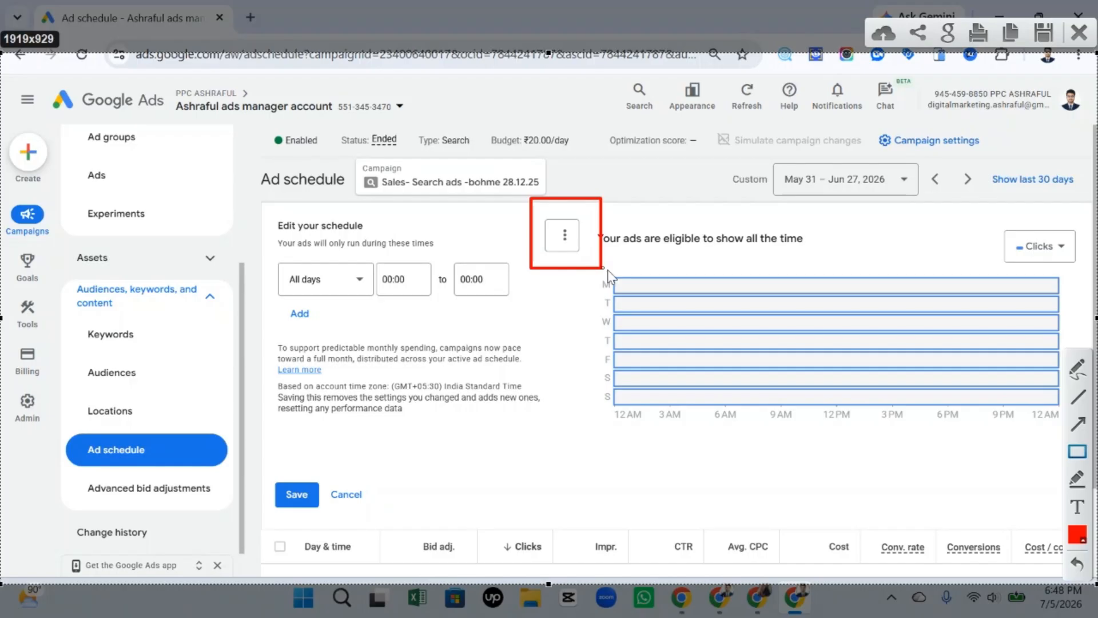
{"action": "left_click", "coordinate": [1080, 32]}
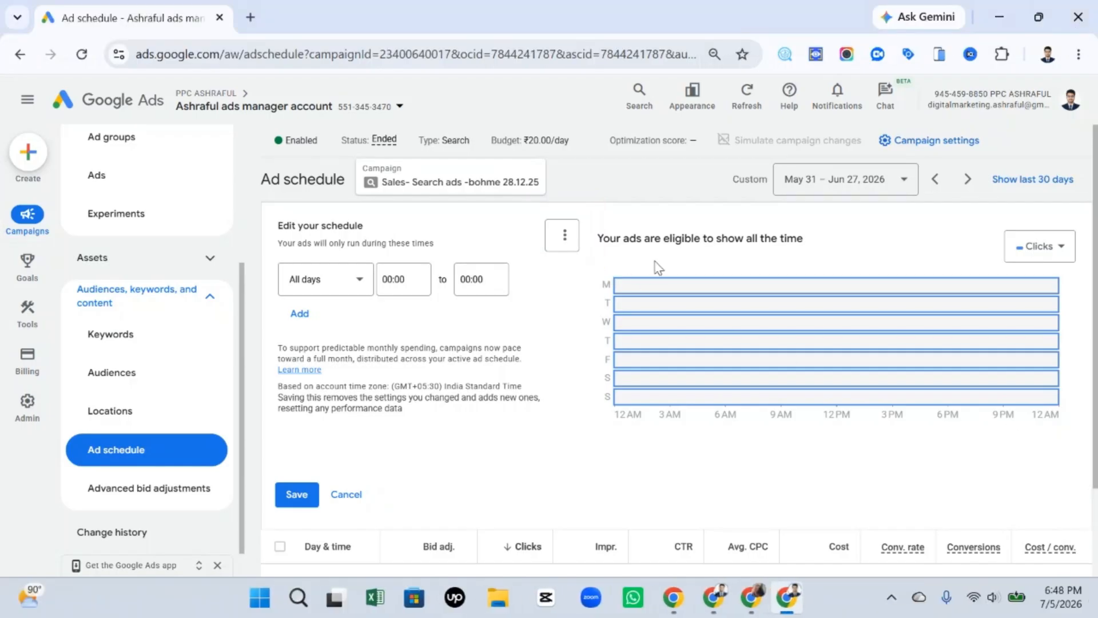
Switch the schedule editor to the 12-hour clock and set the row's days to Mondays - Fridays.
{"action": "left_click", "coordinate": [564, 235]}
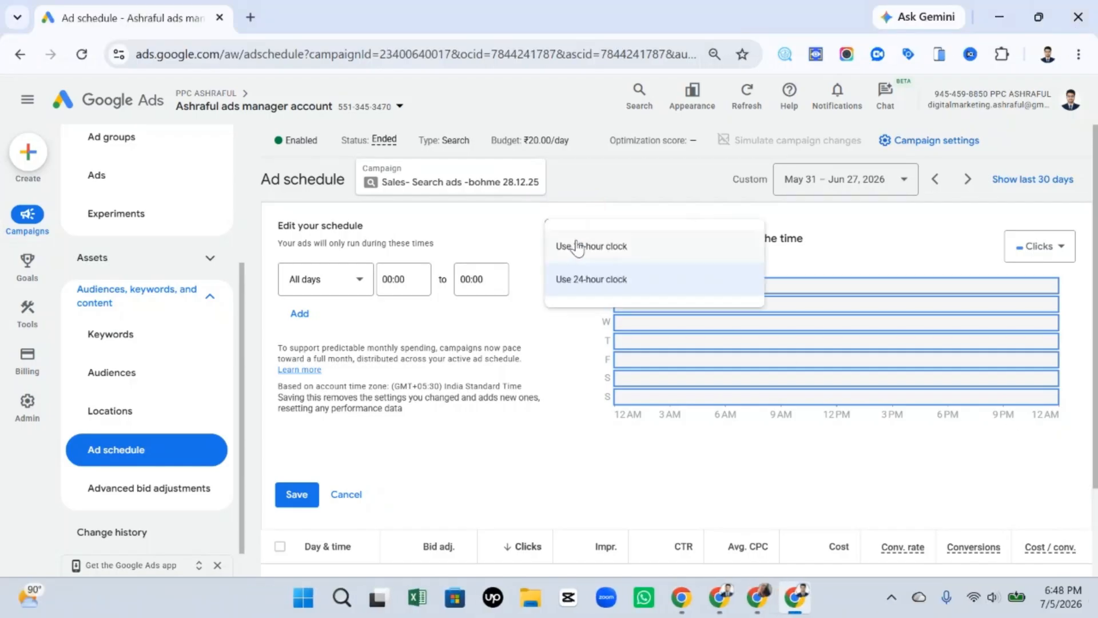
{"action": "left_click", "coordinate": [608, 259]}
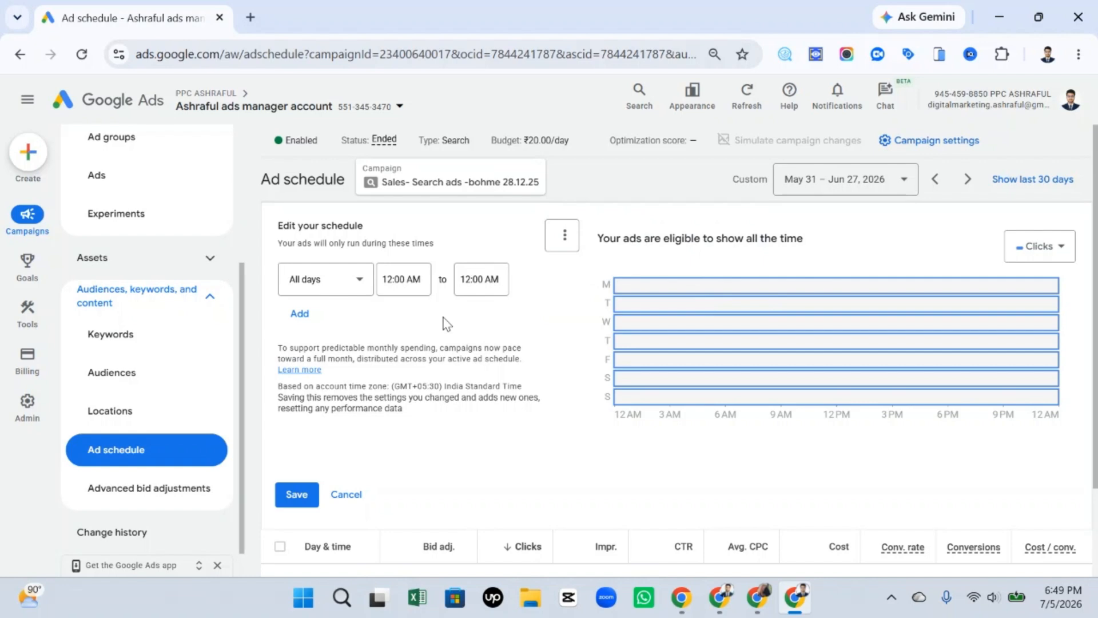
{"action": "left_click", "coordinate": [359, 278]}
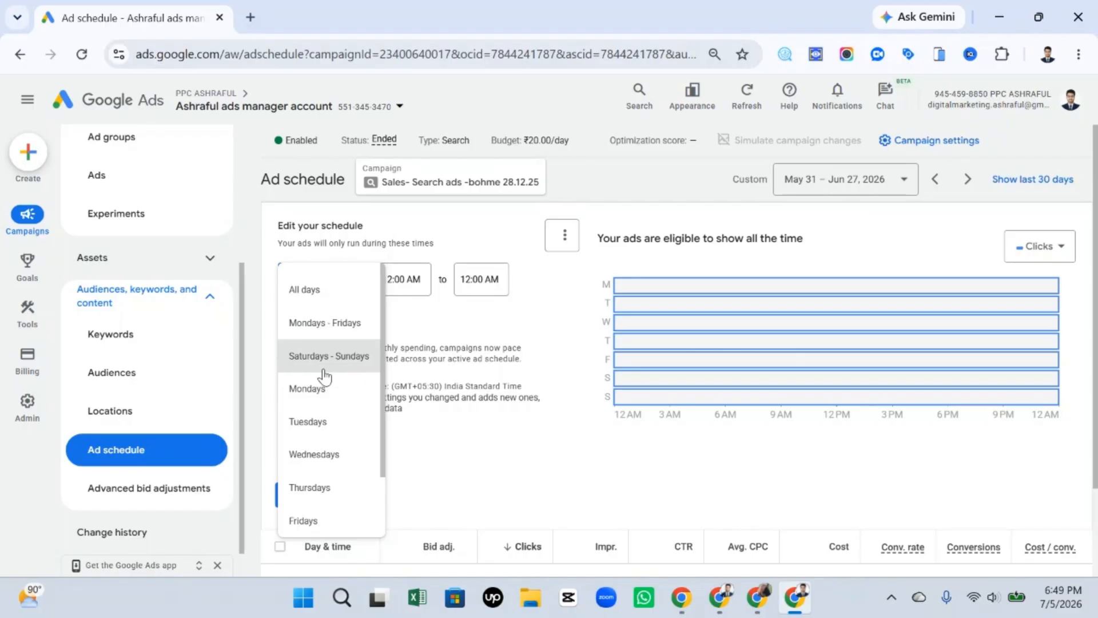
{"action": "left_click", "coordinate": [320, 332]}
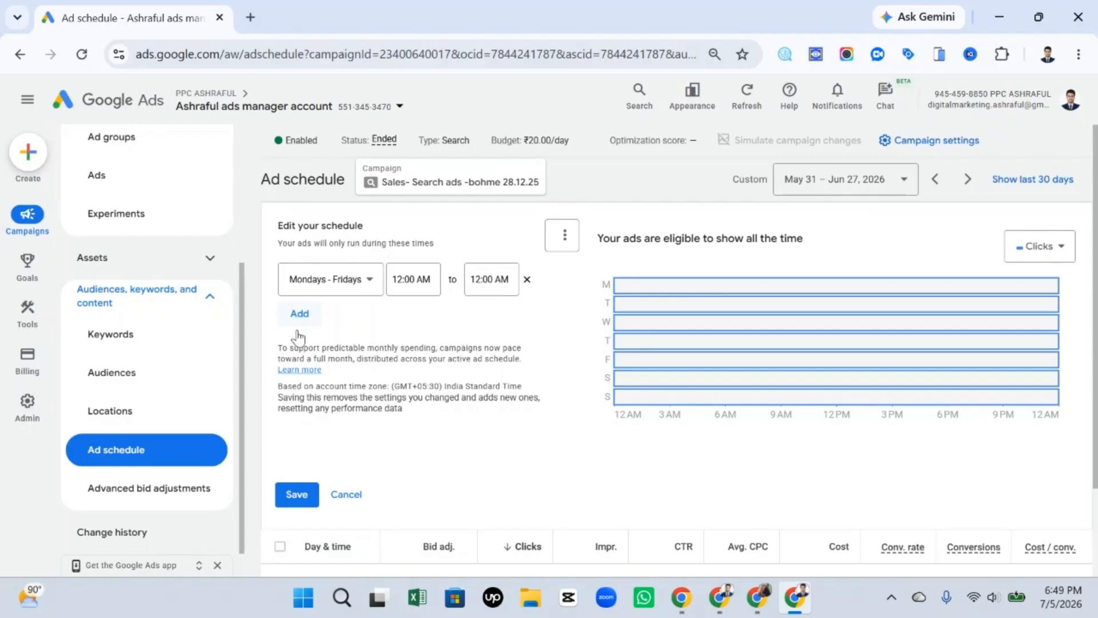
Set the start time of the Mondays - Fridays row to 8:00 AM.
{"action": "left_click", "coordinate": [428, 278]}
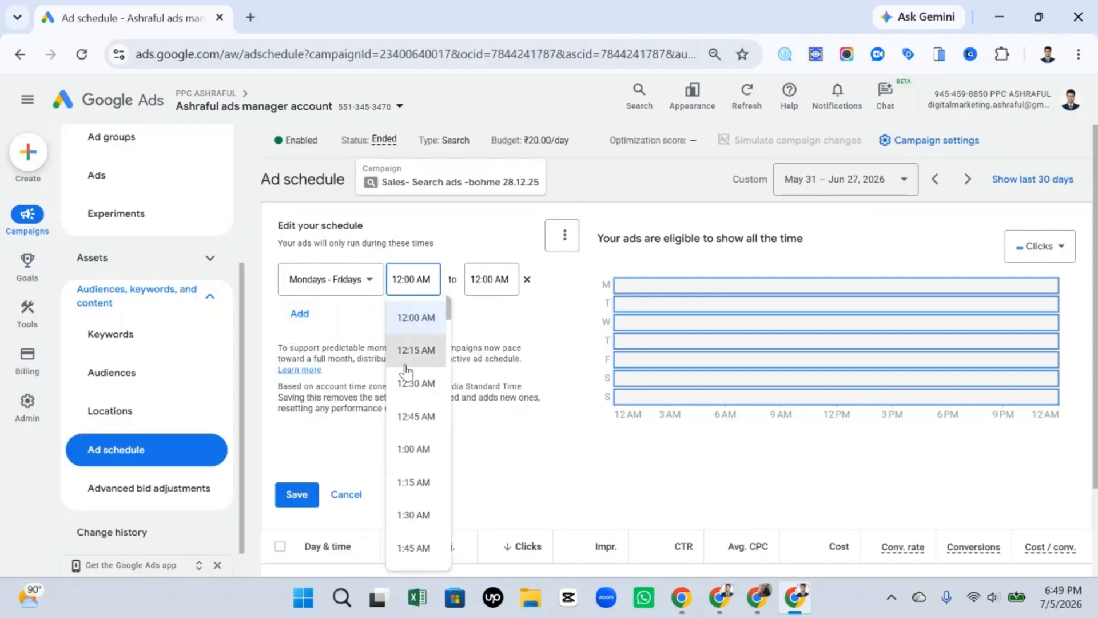
{"action": "scroll", "coordinate": [417, 409], "scroll_direction": "down", "scroll_amount": 1}
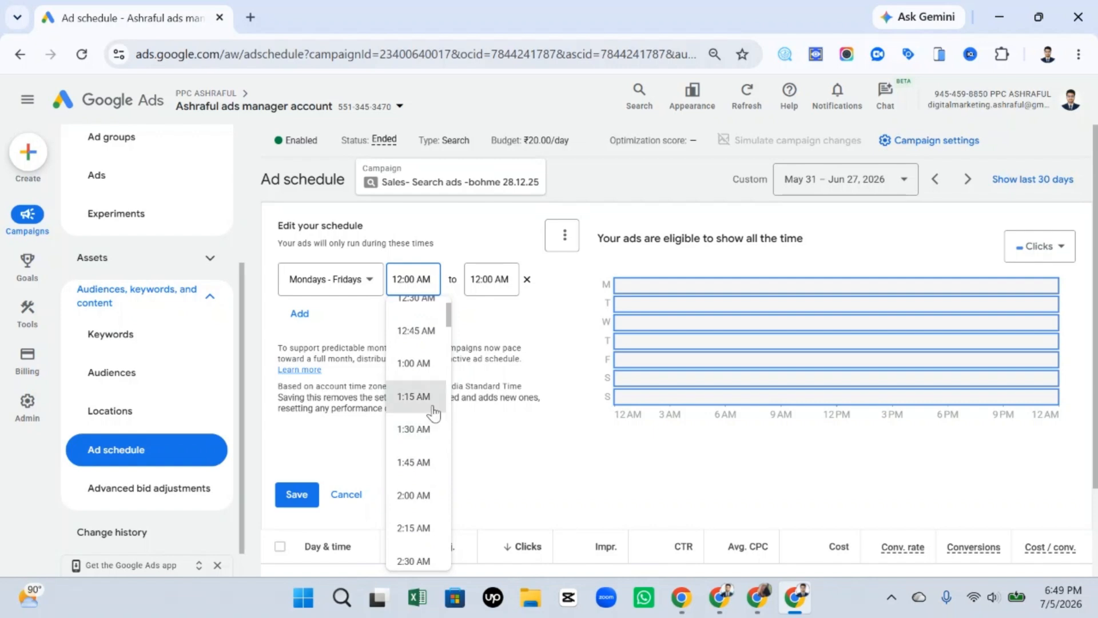
{"action": "scroll", "coordinate": [433, 410], "scroll_direction": "up", "scroll_amount": 1}
{"action": "scroll", "coordinate": [432, 407], "scroll_direction": "down", "scroll_amount": 7}
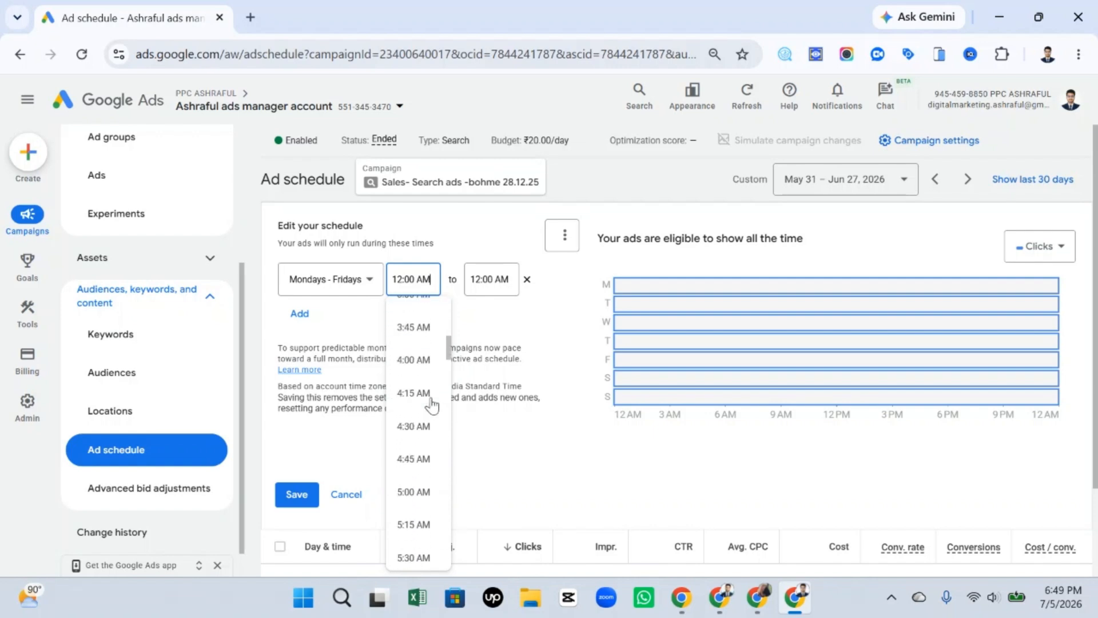
{"action": "scroll", "coordinate": [431, 405], "scroll_direction": "down", "scroll_amount": 5}
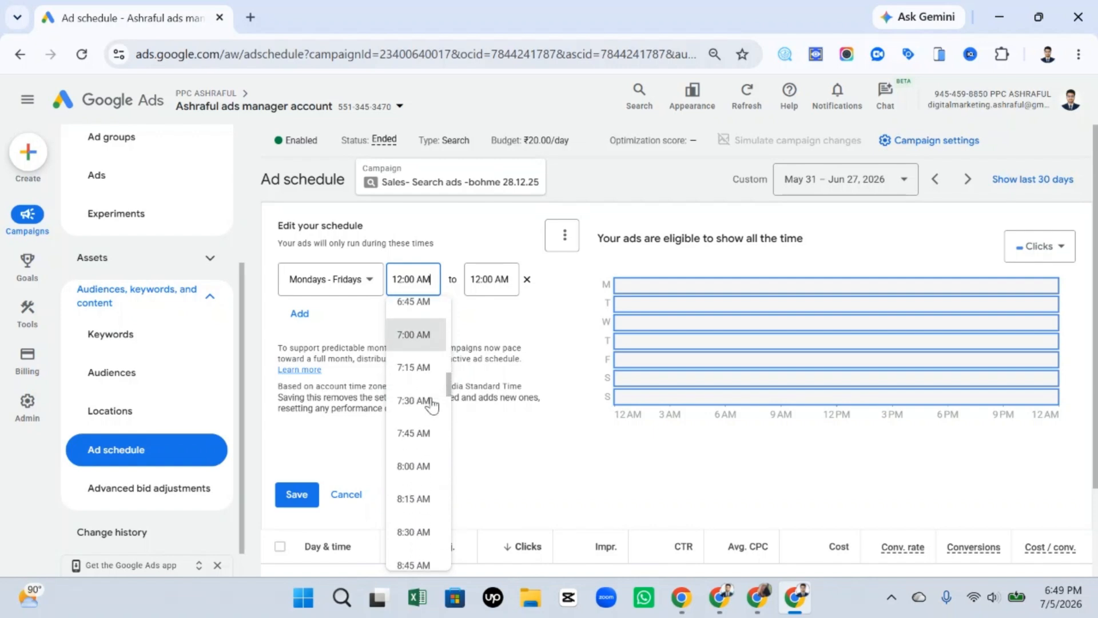
{"action": "left_click", "coordinate": [413, 447]}
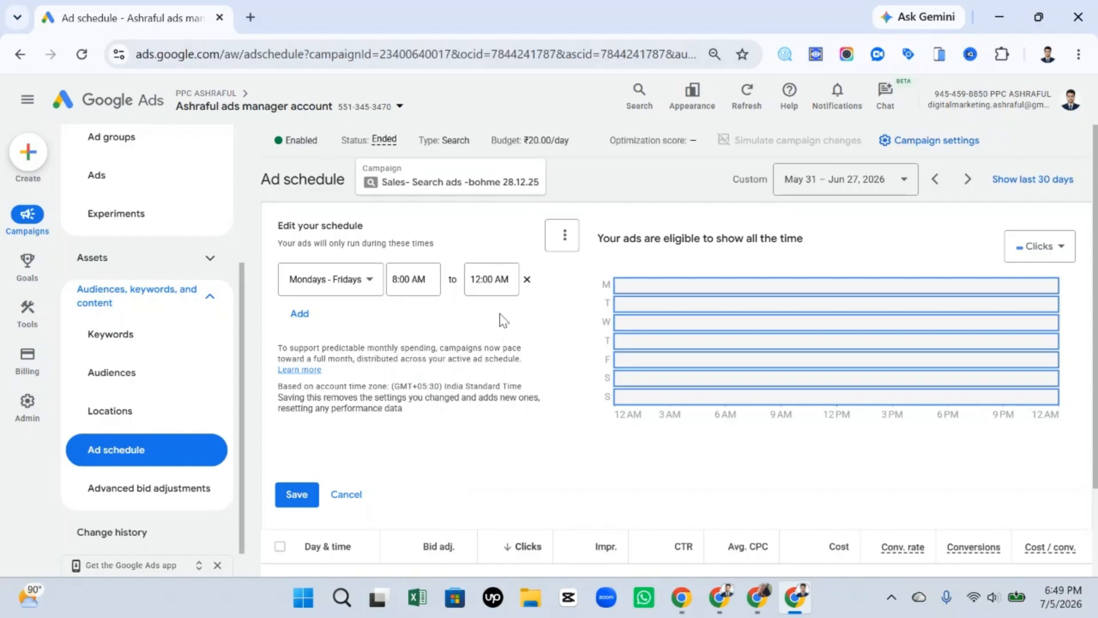
Set the end time of the Mondays - Fridays row to 5:00 PM.
{"action": "left_click", "coordinate": [505, 280]}
{"action": "scroll", "coordinate": [496, 412], "scroll_direction": "down", "scroll_amount": 9}
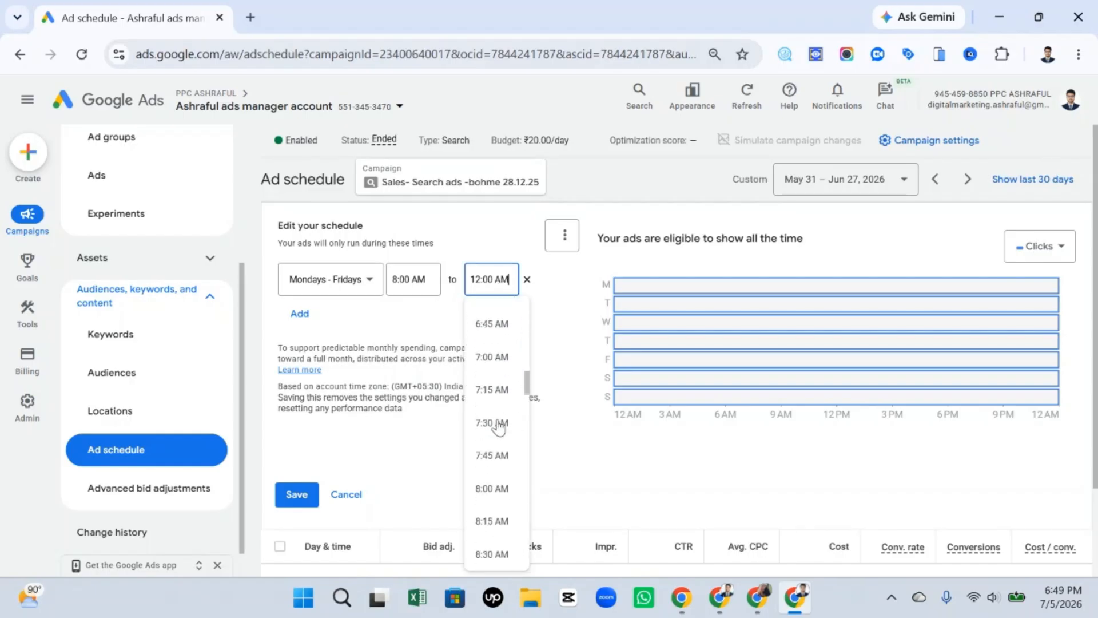
{"action": "scroll", "coordinate": [498, 426], "scroll_direction": "down", "scroll_amount": 15}
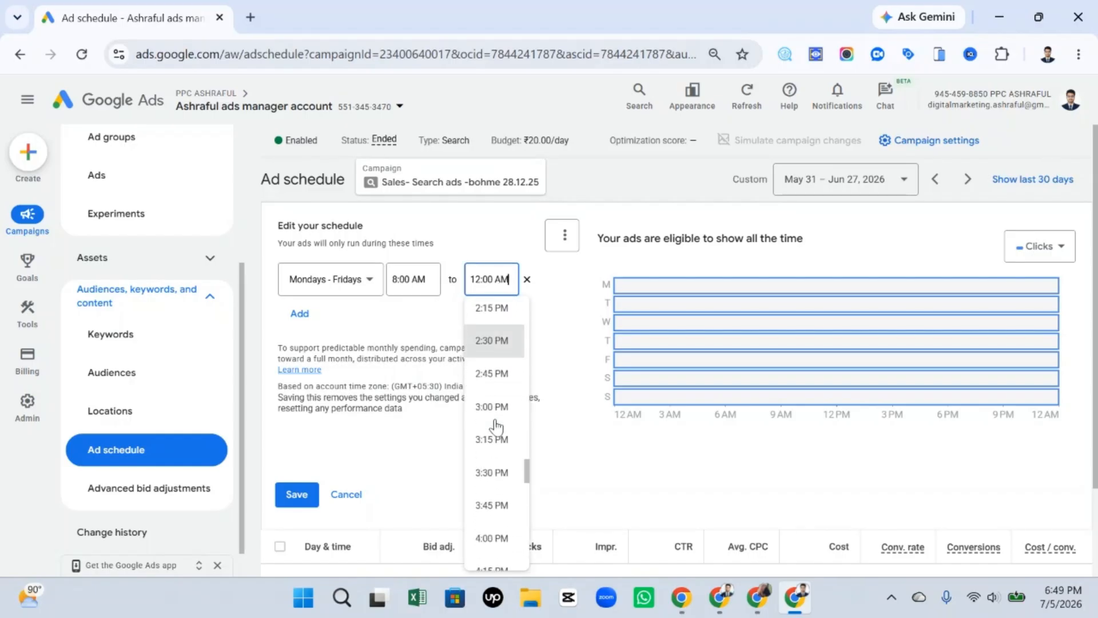
{"action": "scroll", "coordinate": [495, 426], "scroll_direction": "down", "scroll_amount": 2}
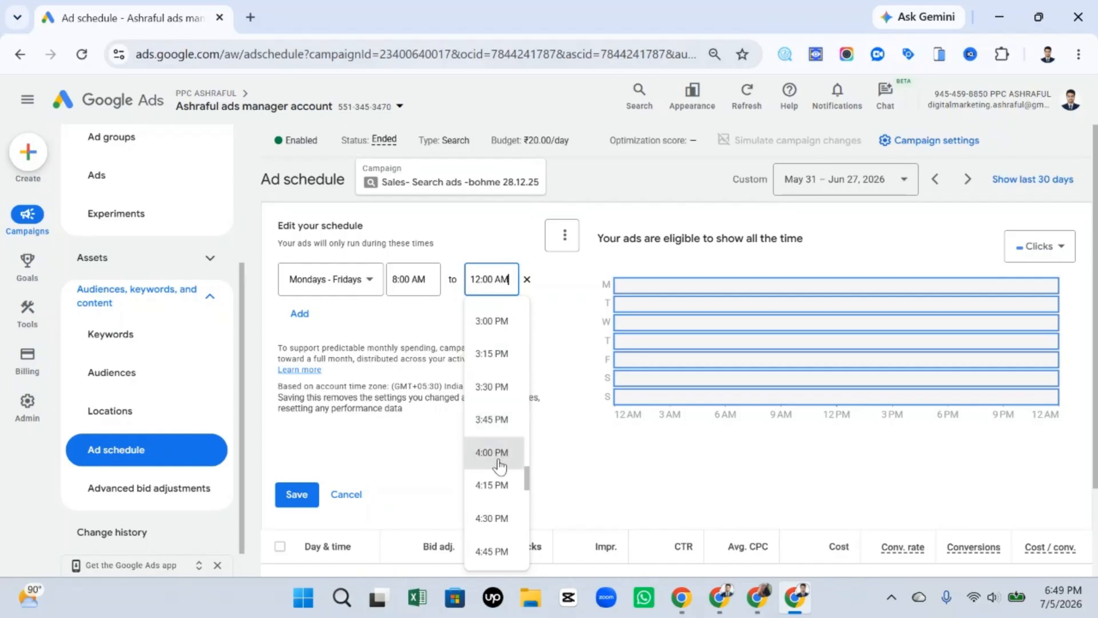
{"action": "scroll", "coordinate": [498, 466], "scroll_direction": "down", "scroll_amount": 3}
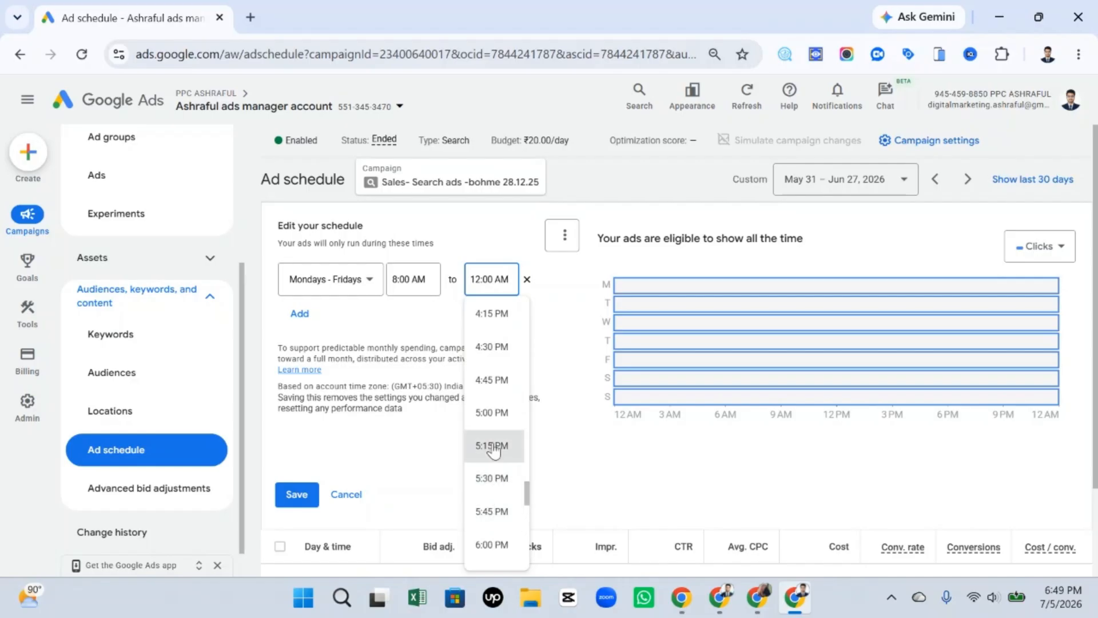
{"action": "left_click", "coordinate": [503, 423]}
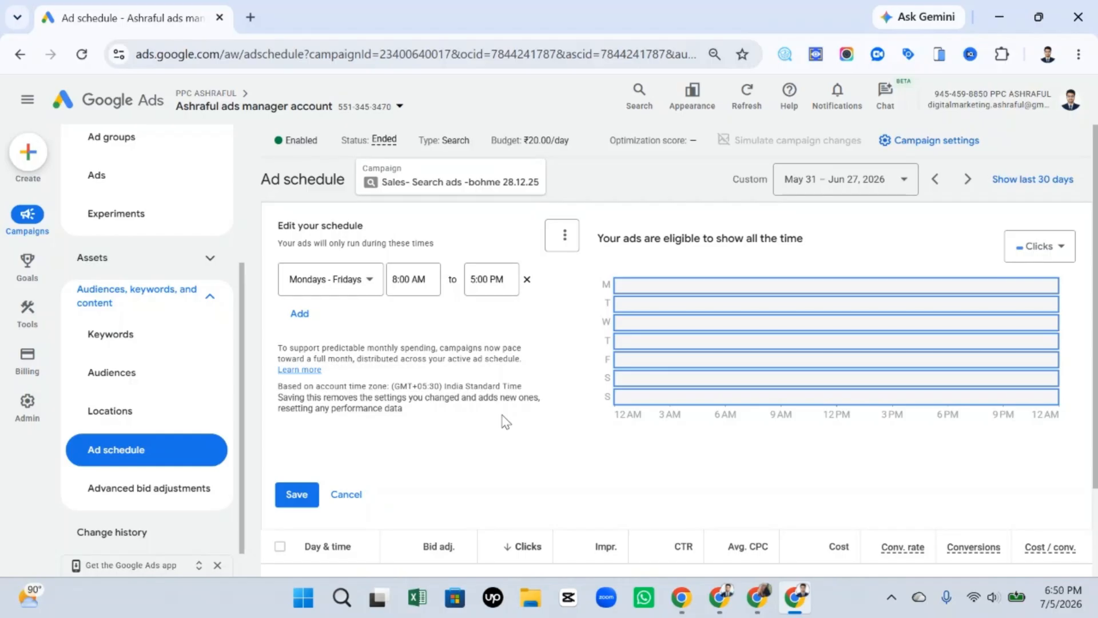
Add a second row to the ad schedule and set its day to Saturdays.
{"action": "left_click", "coordinate": [299, 314]}
{"action": "left_click", "coordinate": [356, 322]}
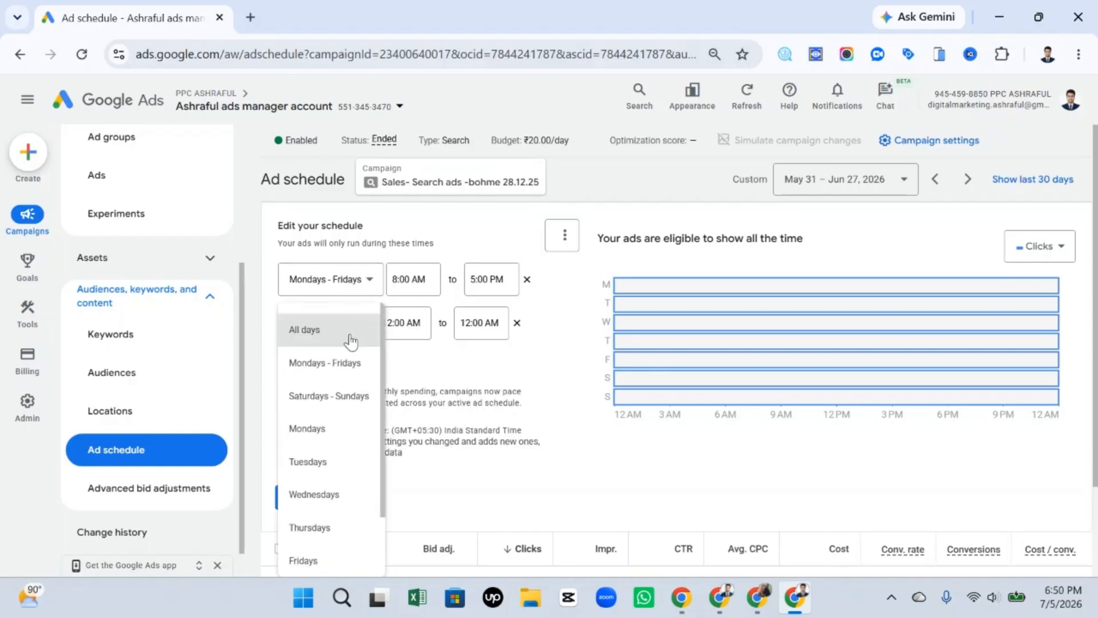
{"action": "scroll", "coordinate": [320, 498], "scroll_direction": "down", "scroll_amount": 2}
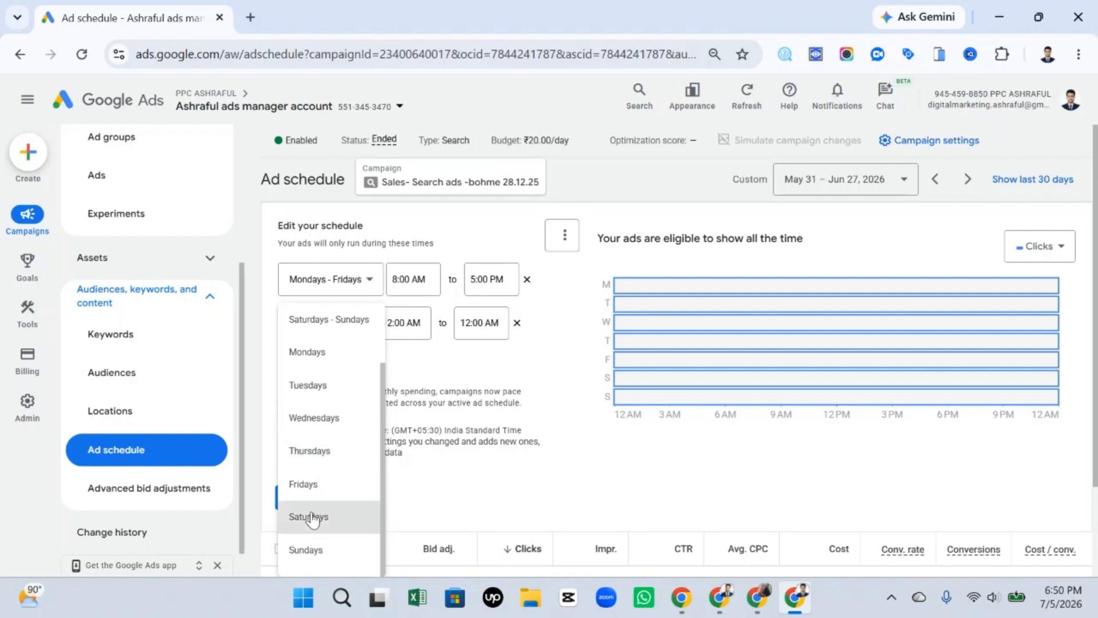
{"action": "left_click", "coordinate": [325, 516]}
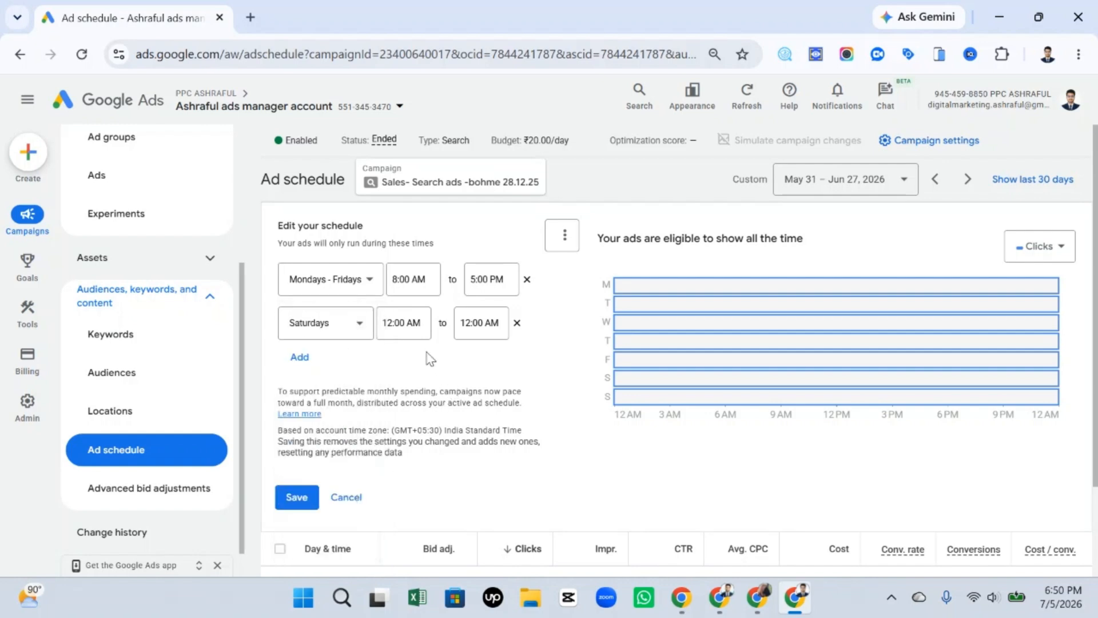
Set the start time of the Saturdays row to 11:00 AM.
{"action": "left_click", "coordinate": [422, 322]}
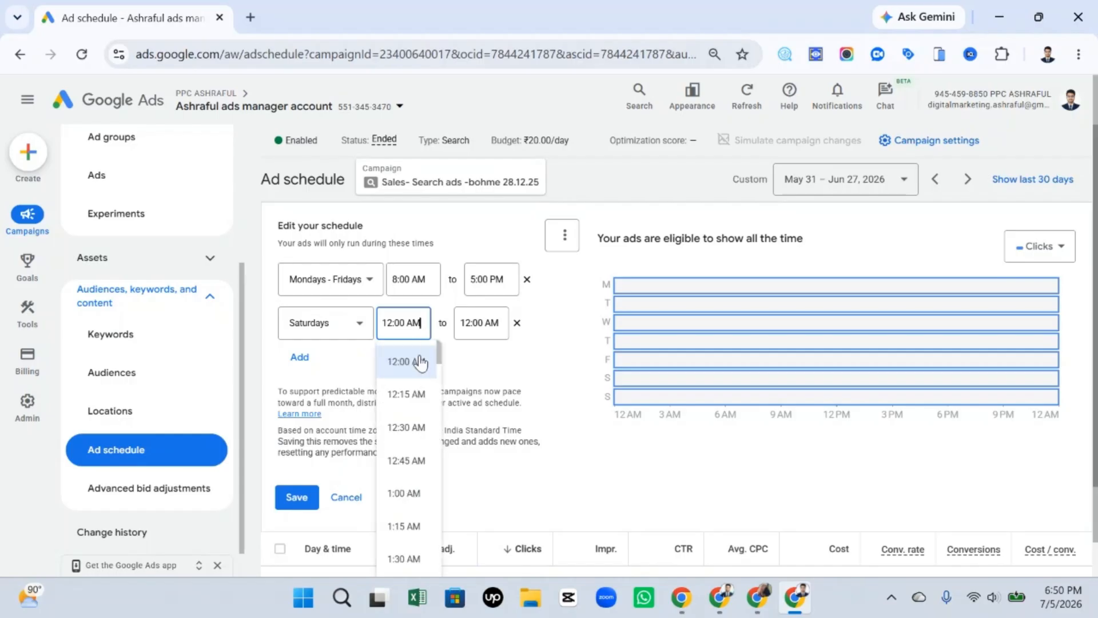
{"action": "scroll", "coordinate": [400, 465], "scroll_direction": "down", "scroll_amount": 3}
{"action": "scroll", "coordinate": [400, 465], "scroll_direction": "down", "scroll_amount": 5}
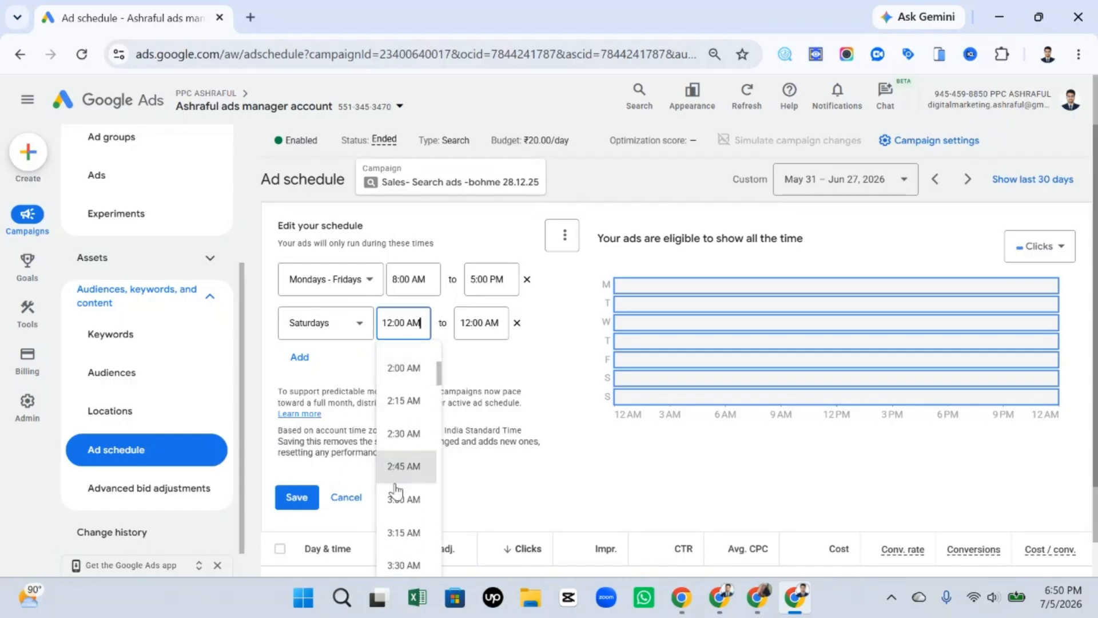
{"action": "scroll", "coordinate": [400, 497], "scroll_direction": "down", "scroll_amount": 8}
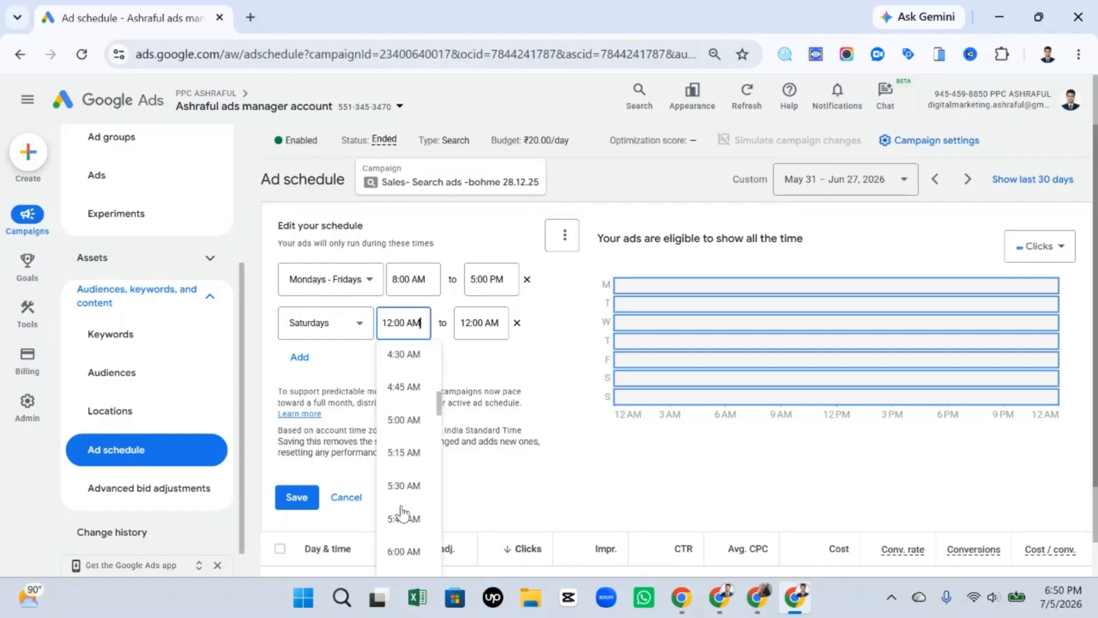
{"action": "scroll", "coordinate": [401, 509], "scroll_direction": "down", "scroll_amount": 8}
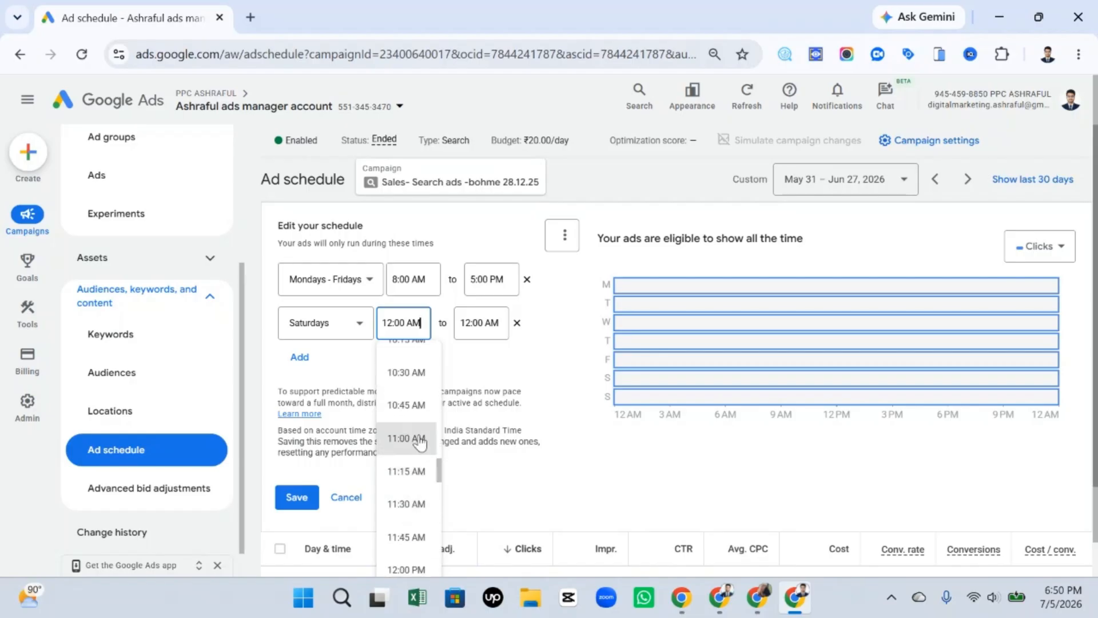
{"action": "left_click", "coordinate": [420, 439]}
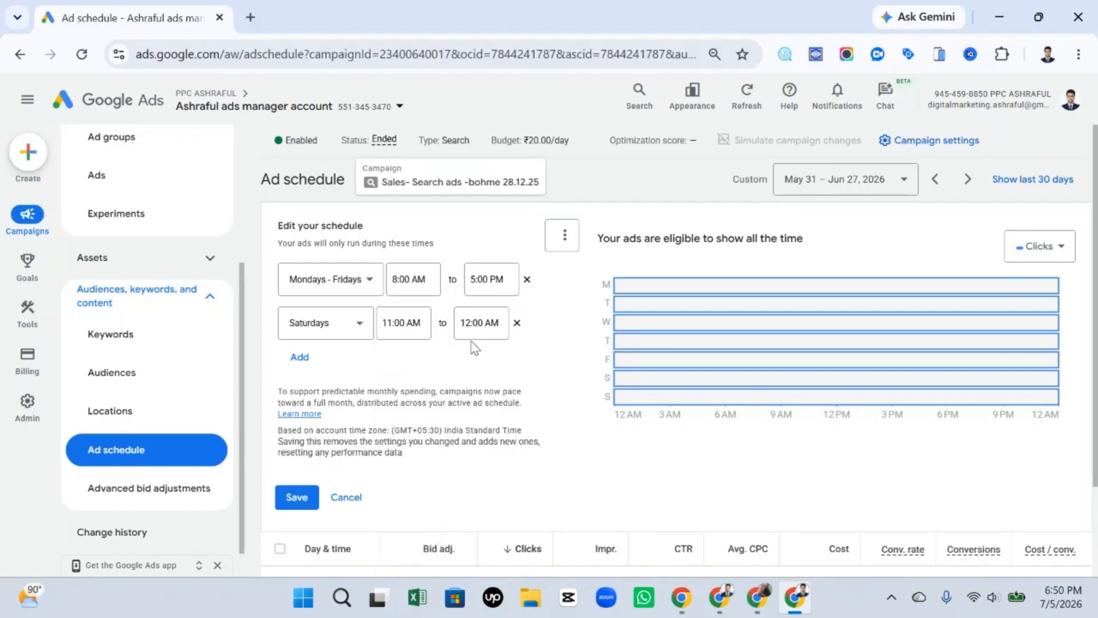
Set the end time of the Saturdays row to 1:00 PM.
{"action": "left_click", "coordinate": [481, 330]}
{"action": "scroll", "coordinate": [487, 466], "scroll_direction": "down", "scroll_amount": 5}
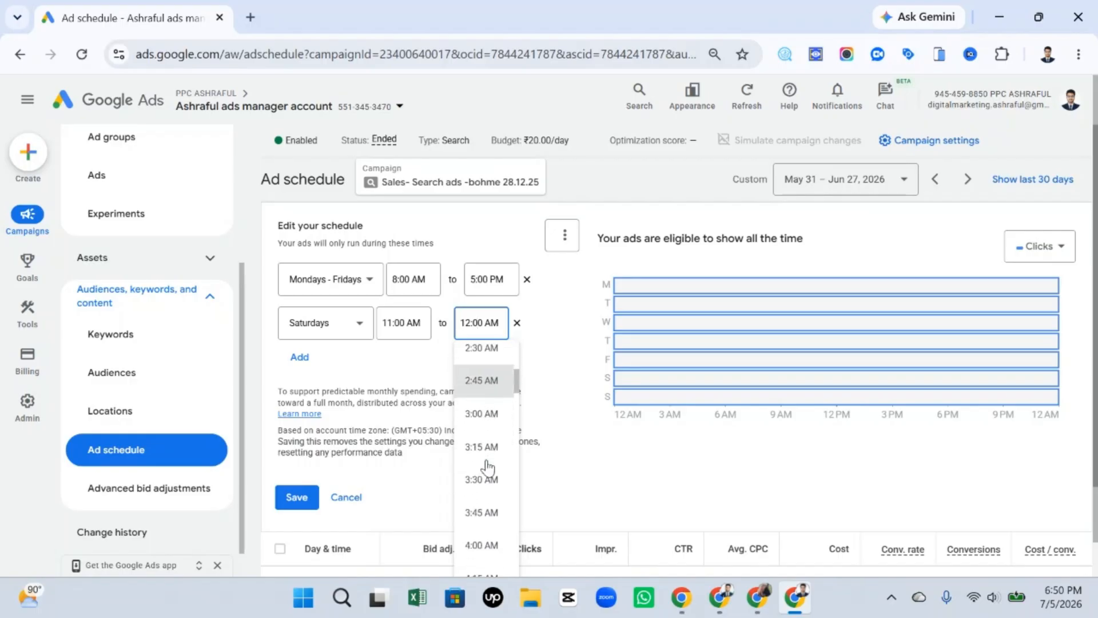
{"action": "scroll", "coordinate": [483, 467], "scroll_direction": "down", "scroll_amount": 12}
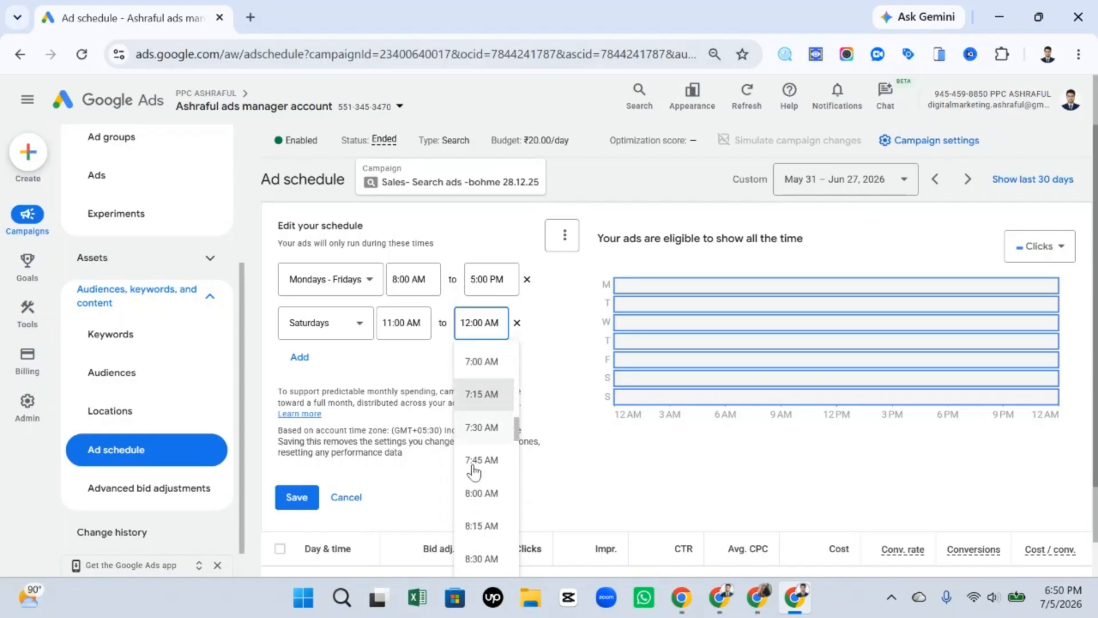
{"action": "scroll", "coordinate": [474, 470], "scroll_direction": "down", "scroll_amount": 7}
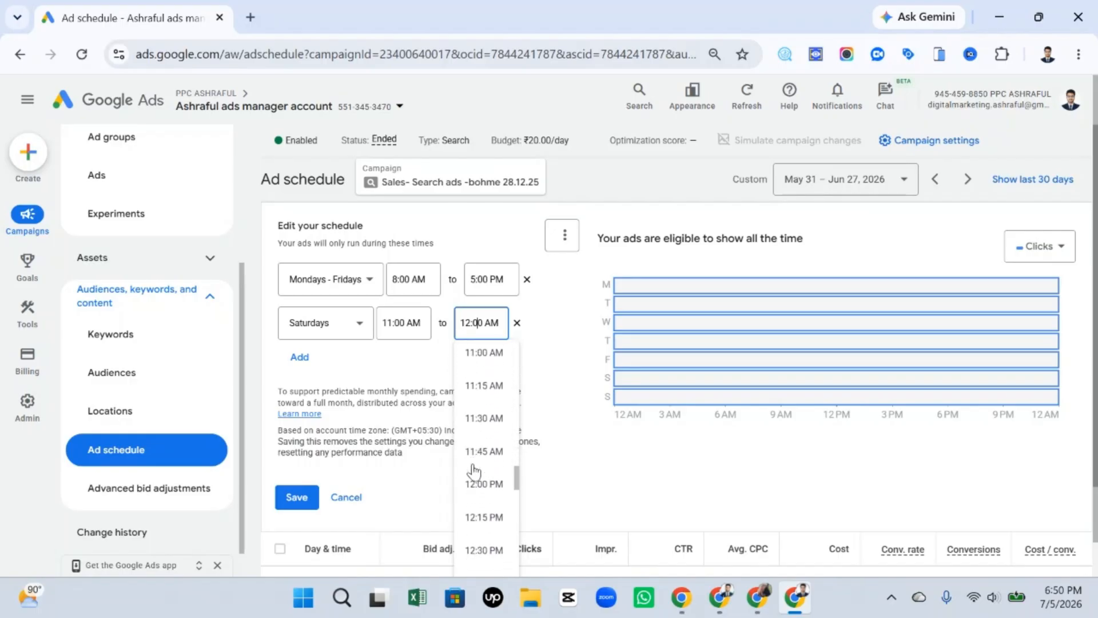
{"action": "scroll", "coordinate": [471, 469], "scroll_direction": "down", "scroll_amount": 2}
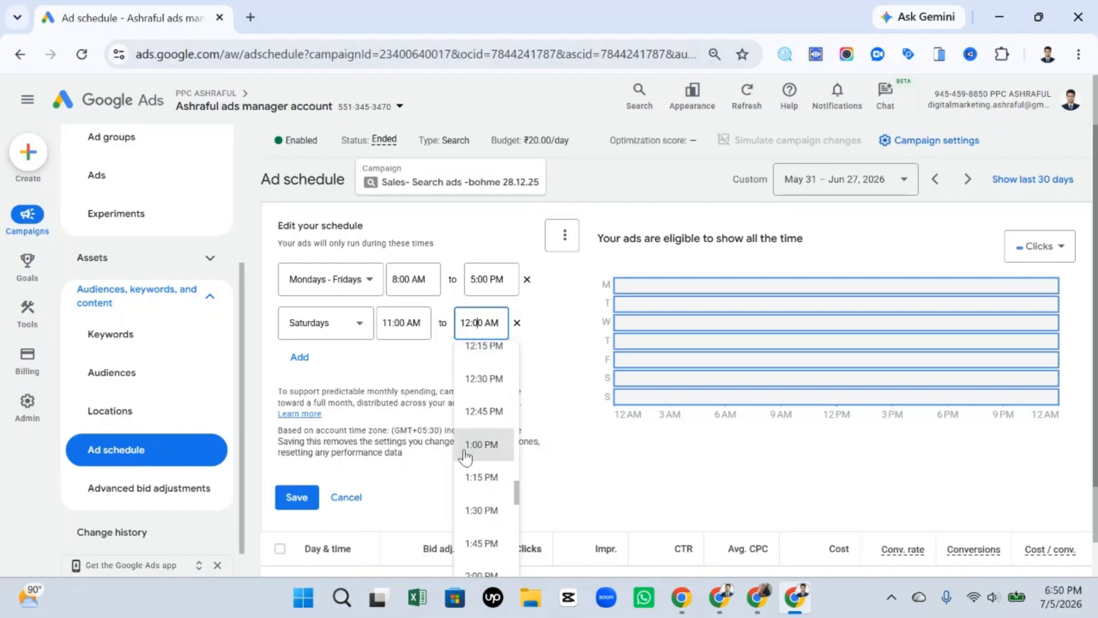
{"action": "left_click", "coordinate": [476, 448]}
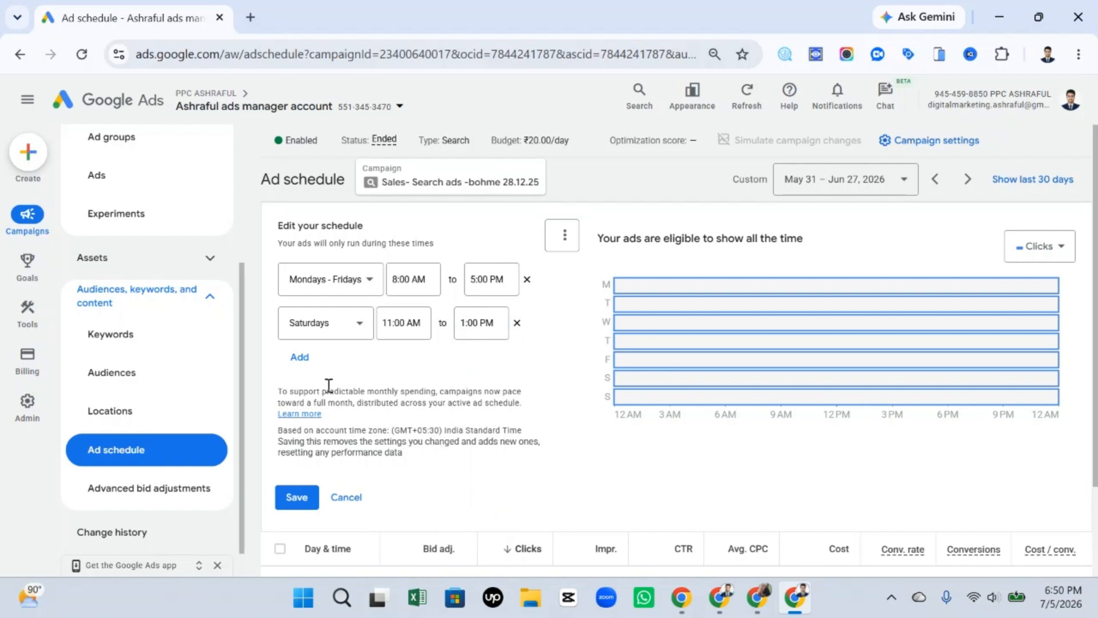
Add a third row to the ad schedule and set its day to Sundays.
{"action": "left_click", "coordinate": [299, 357]}
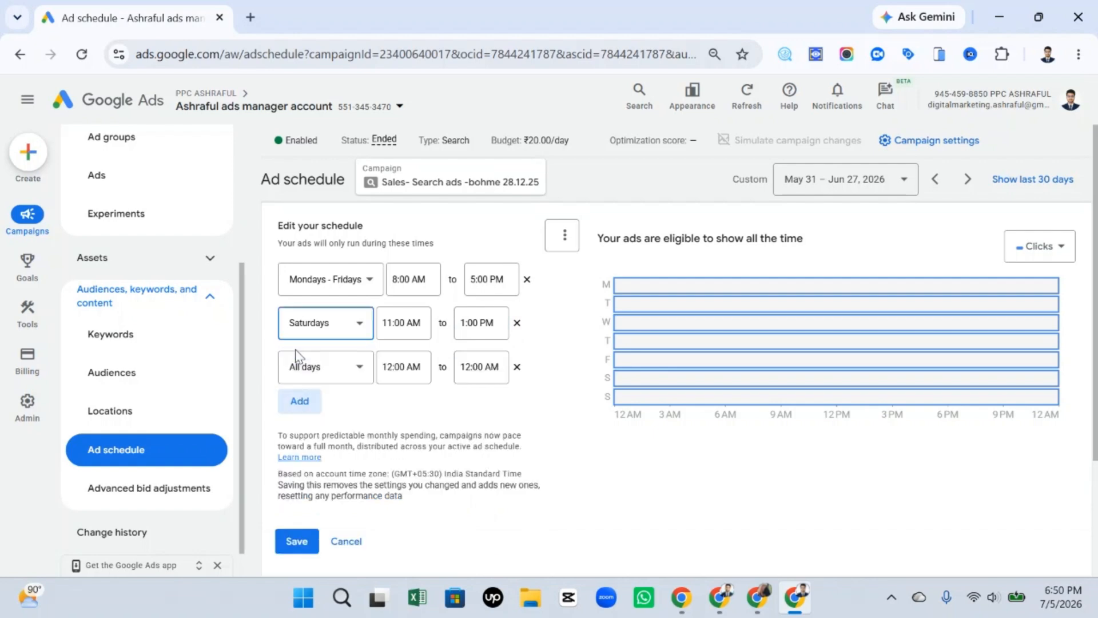
{"action": "left_click", "coordinate": [349, 373]}
{"action": "scroll", "coordinate": [326, 339], "scroll_direction": "down", "scroll_amount": 1}
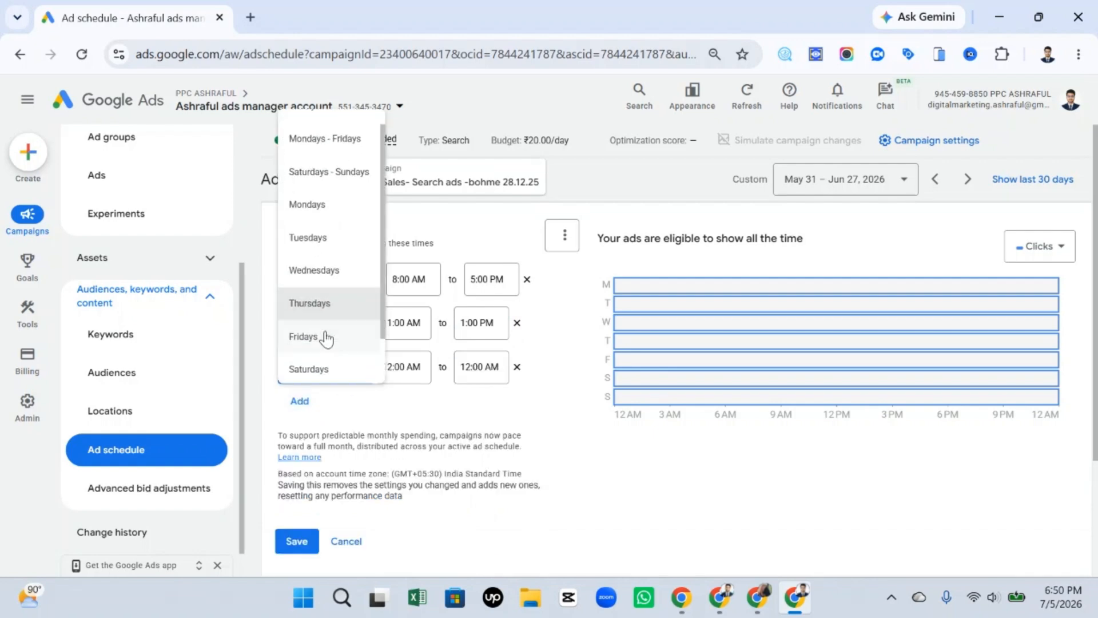
{"action": "scroll", "coordinate": [324, 351], "scroll_direction": "down", "scroll_amount": 1}
{"action": "left_click", "coordinate": [306, 355]}
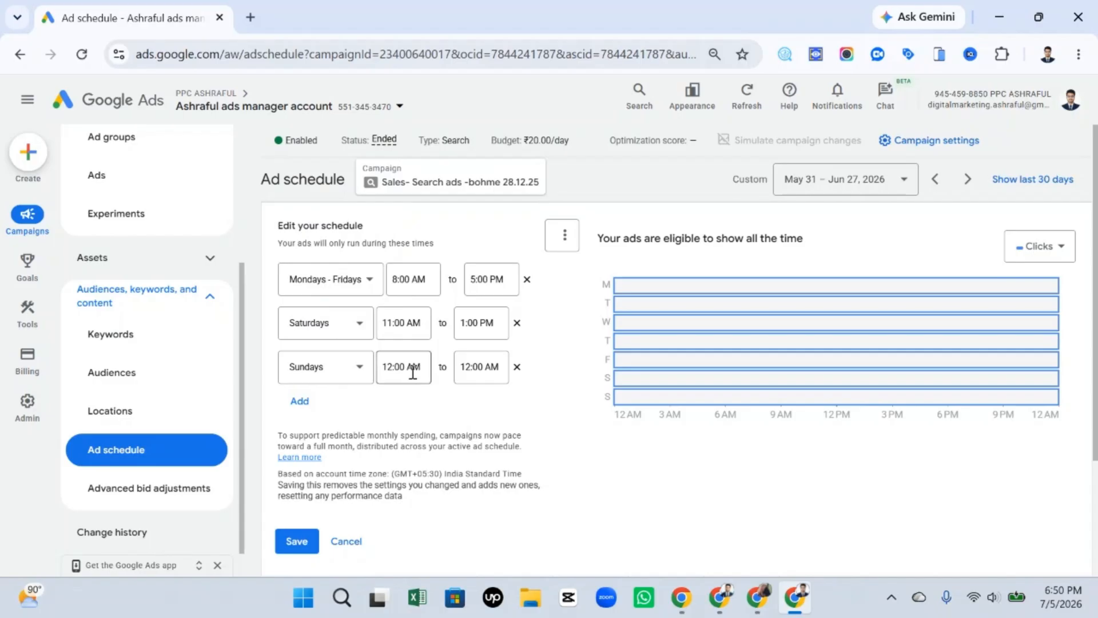
Set the start time of the Sundays row to 7:00 PM.
{"action": "left_click", "coordinate": [413, 372]}
{"action": "scroll", "coordinate": [411, 286], "scroll_direction": "down", "scroll_amount": 15}
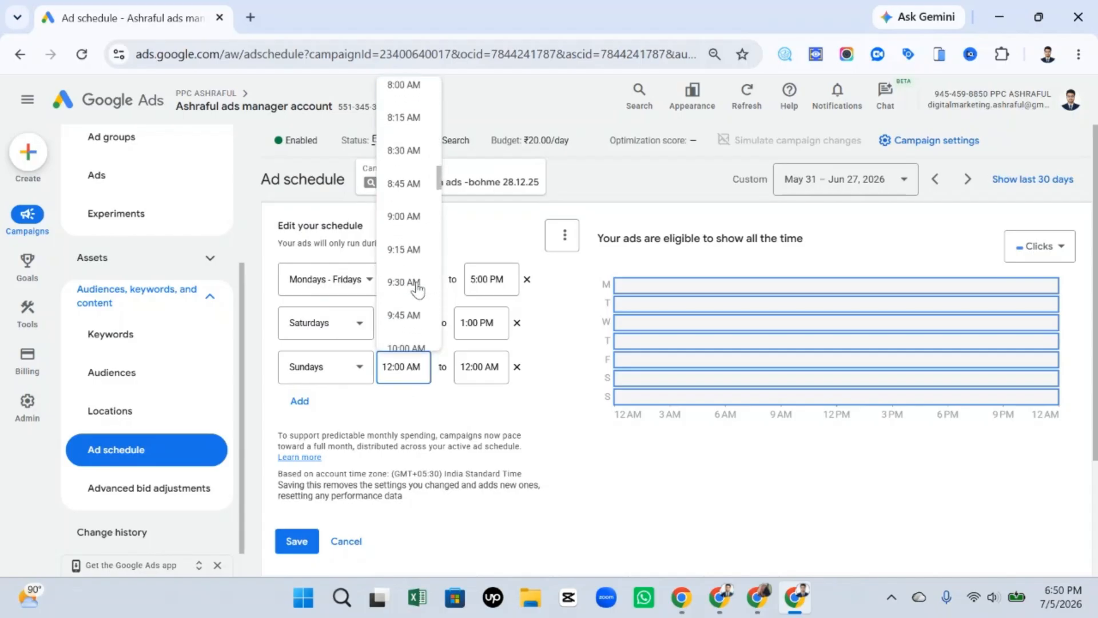
{"action": "scroll", "coordinate": [415, 289], "scroll_direction": "down", "scroll_amount": 19}
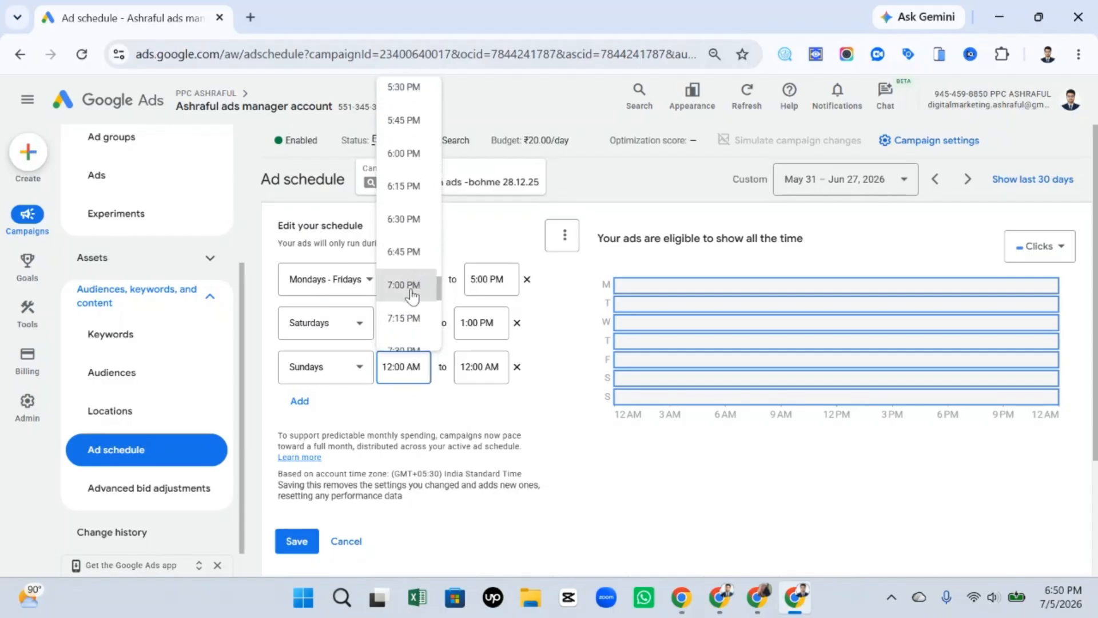
{"action": "left_click", "coordinate": [404, 284]}
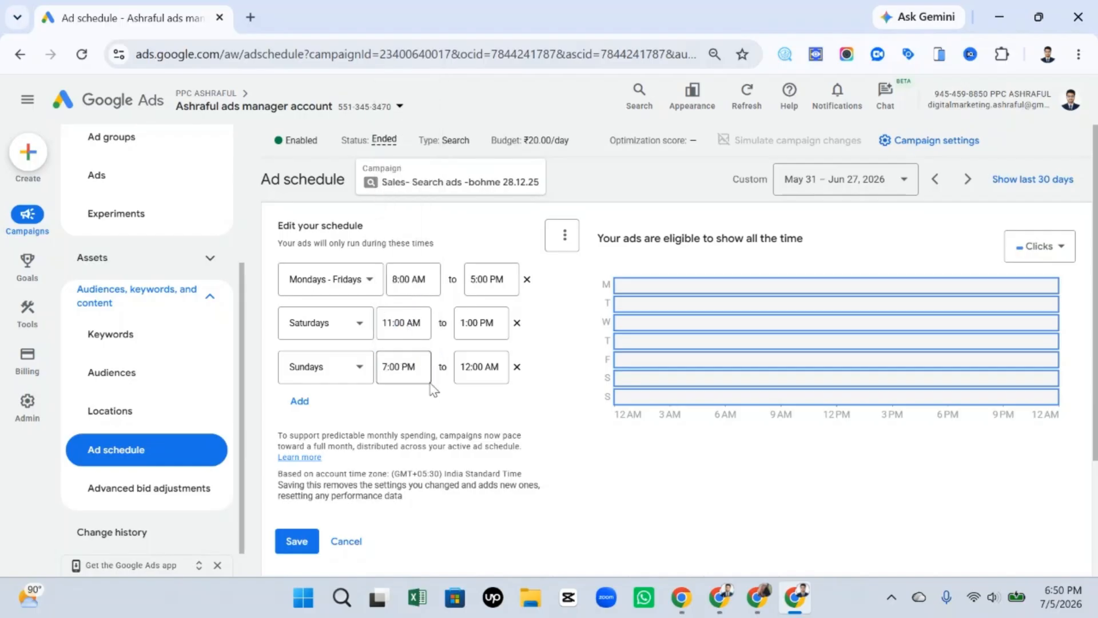
Set the end time of the Sundays row to 10:00 PM.
{"action": "left_click", "coordinate": [481, 366]}
{"action": "scroll", "coordinate": [501, 258], "scroll_direction": "down", "scroll_amount": 18}
{"action": "scroll", "coordinate": [506, 249], "scroll_direction": "down", "scroll_amount": 20}
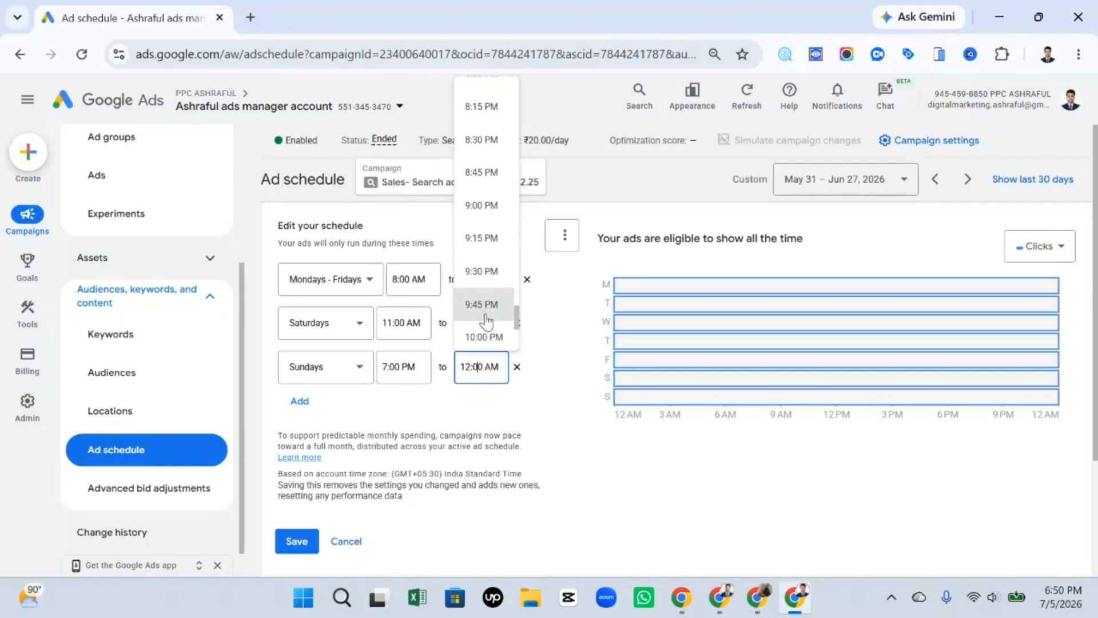
{"action": "scroll", "coordinate": [483, 313], "scroll_direction": "down", "scroll_amount": 3}
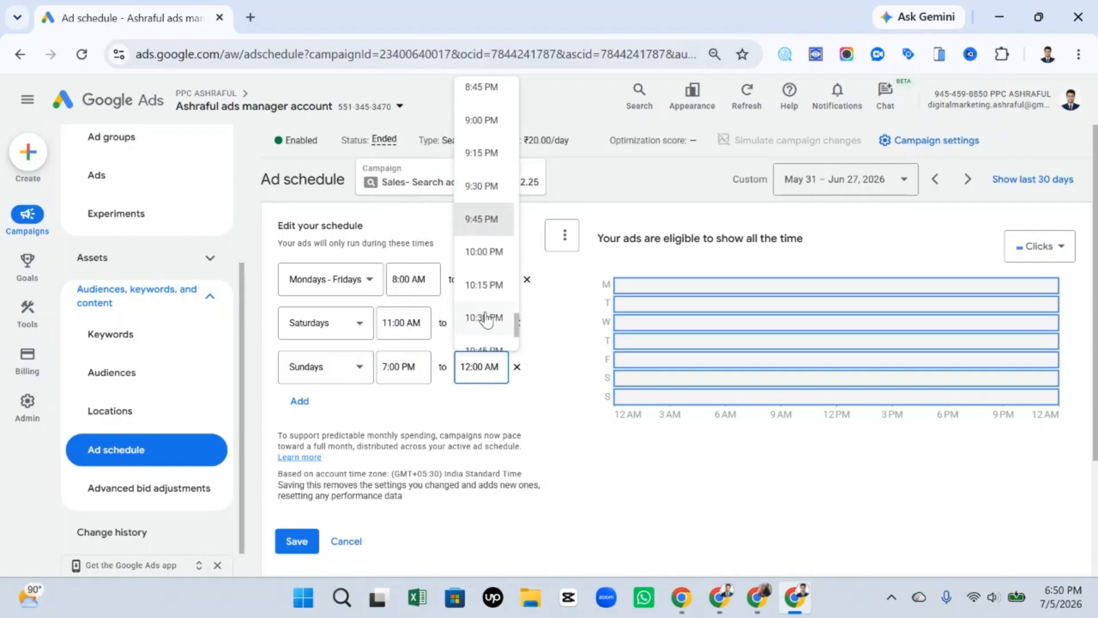
{"action": "left_click", "coordinate": [484, 251]}
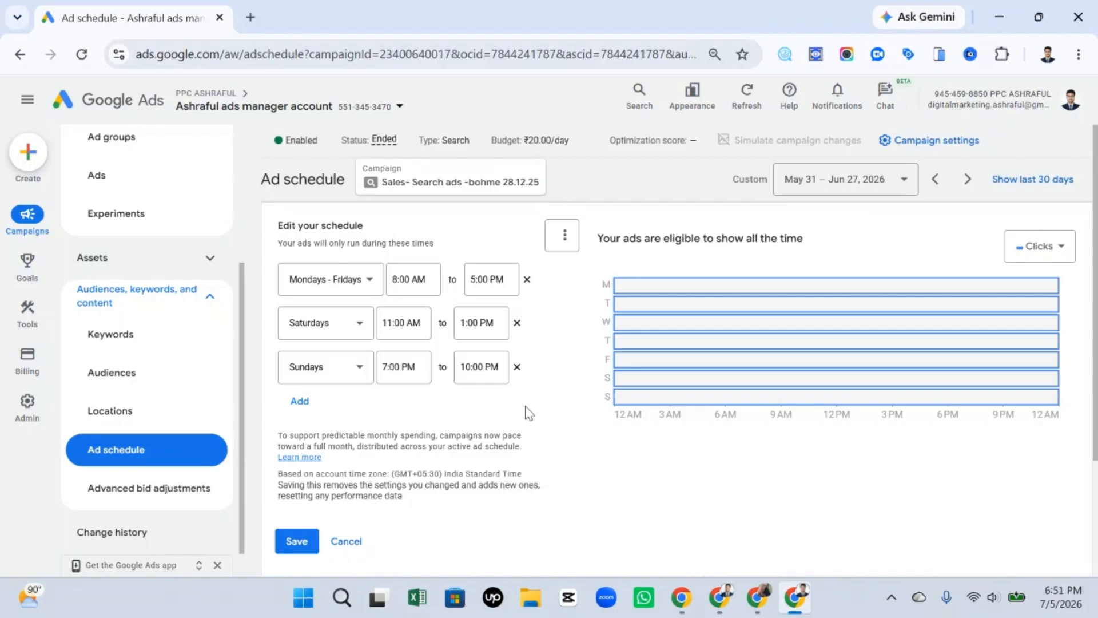
Change the Mondays - Fridays row to All days and clear the configured rows, leaving one default All days row.
{"action": "left_click", "coordinate": [324, 281]}
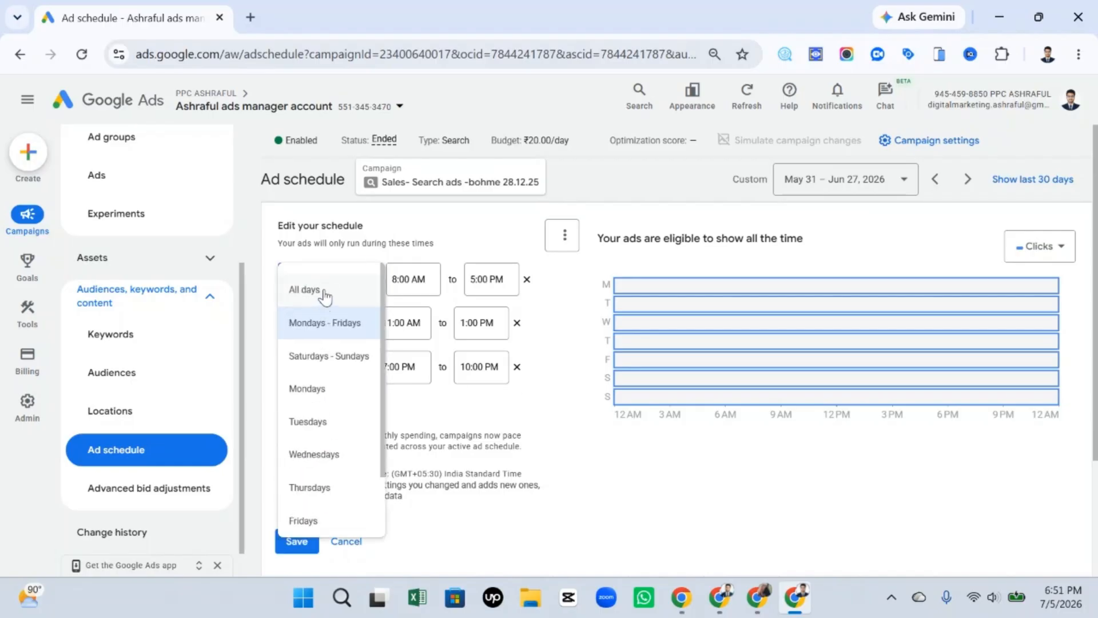
{"action": "left_click", "coordinate": [324, 291]}
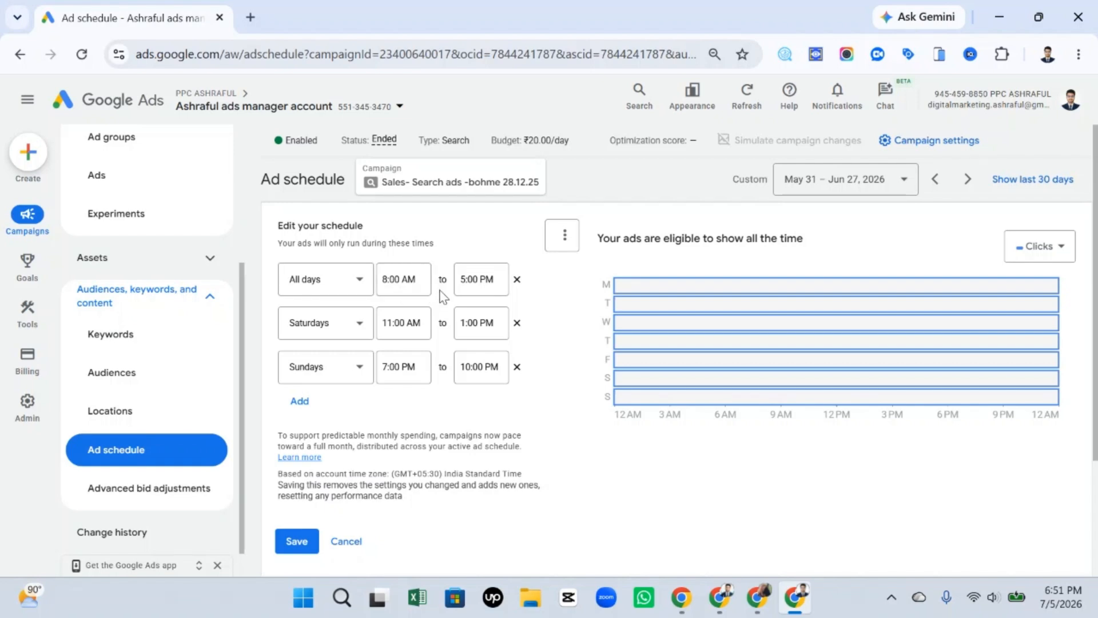
{"action": "left_click", "coordinate": [517, 279]}
{"action": "left_click", "coordinate": [516, 279]}
{"action": "left_click", "coordinate": [517, 279]}
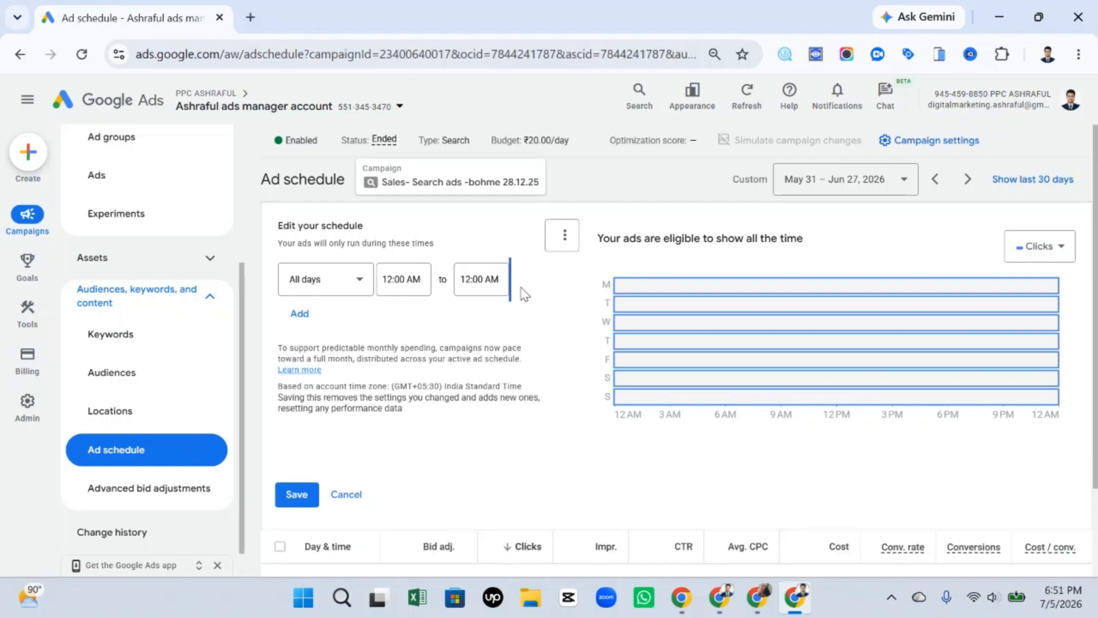
{"action": "left_click", "coordinate": [406, 281]}
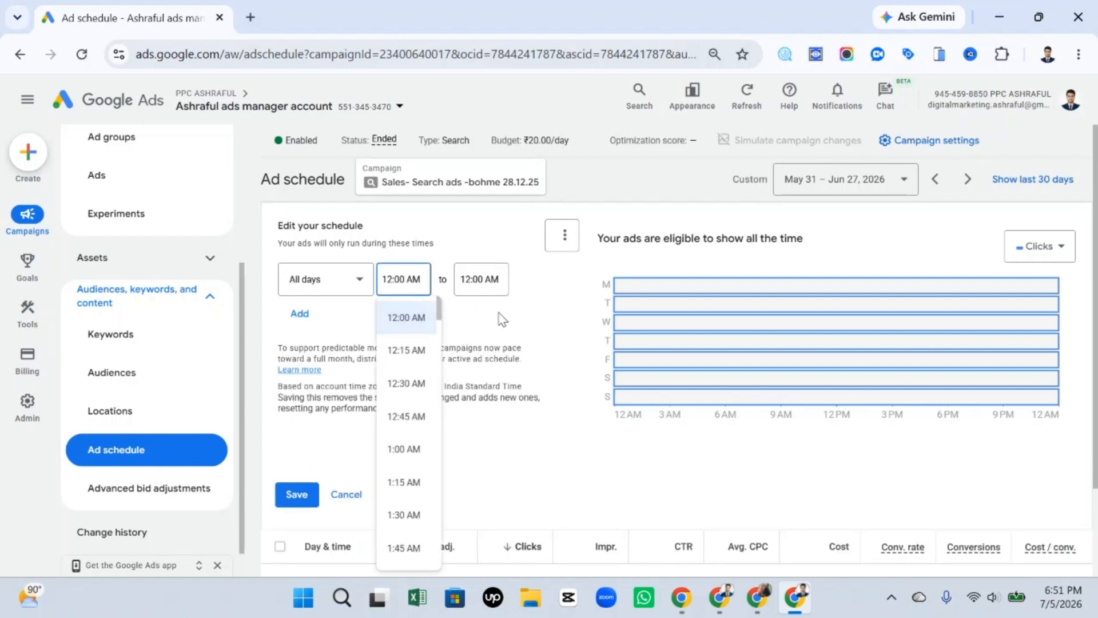
{"action": "left_click", "coordinate": [521, 312]}
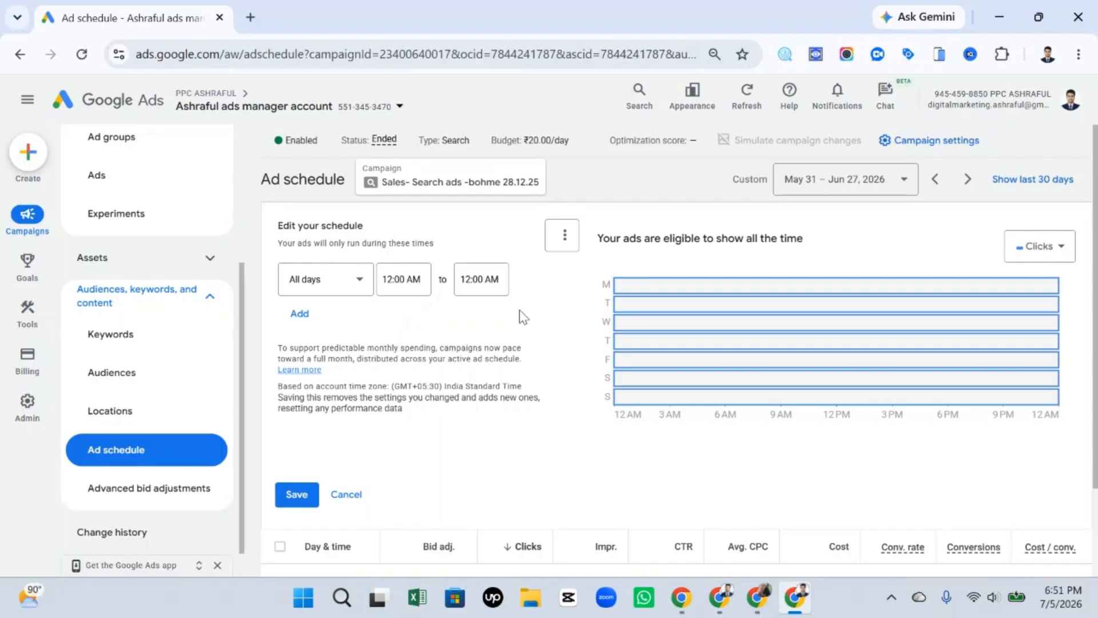
Set the ad schedule's first row to Mondays and add three more rows below it.
{"action": "left_click", "coordinate": [355, 280]}
{"action": "scroll", "coordinate": [324, 429], "scroll_direction": "down", "scroll_amount": 2}
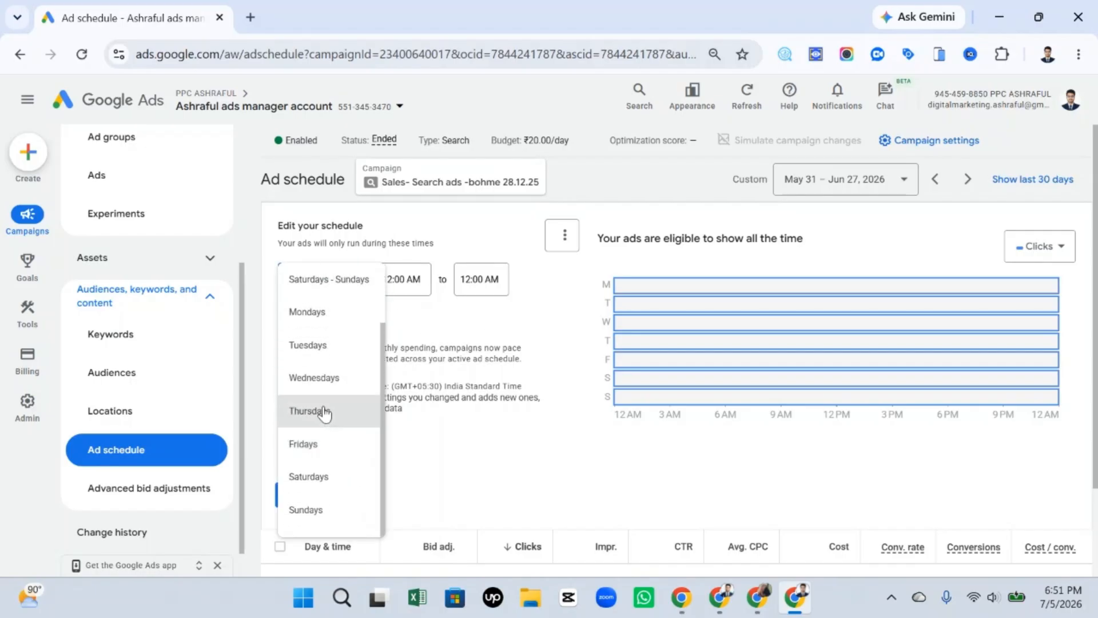
{"action": "left_click", "coordinate": [341, 314]}
{"action": "left_click", "coordinate": [300, 313]}
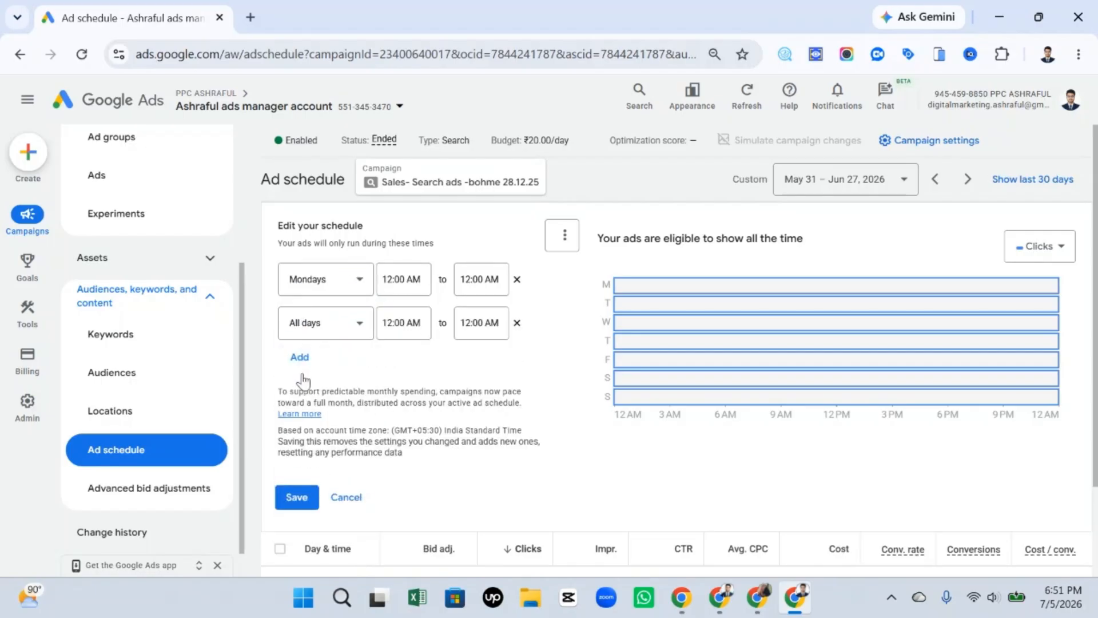
{"action": "left_click", "coordinate": [300, 359]}
{"action": "left_click", "coordinate": [302, 401]}
{"action": "left_click", "coordinate": [312, 412]}
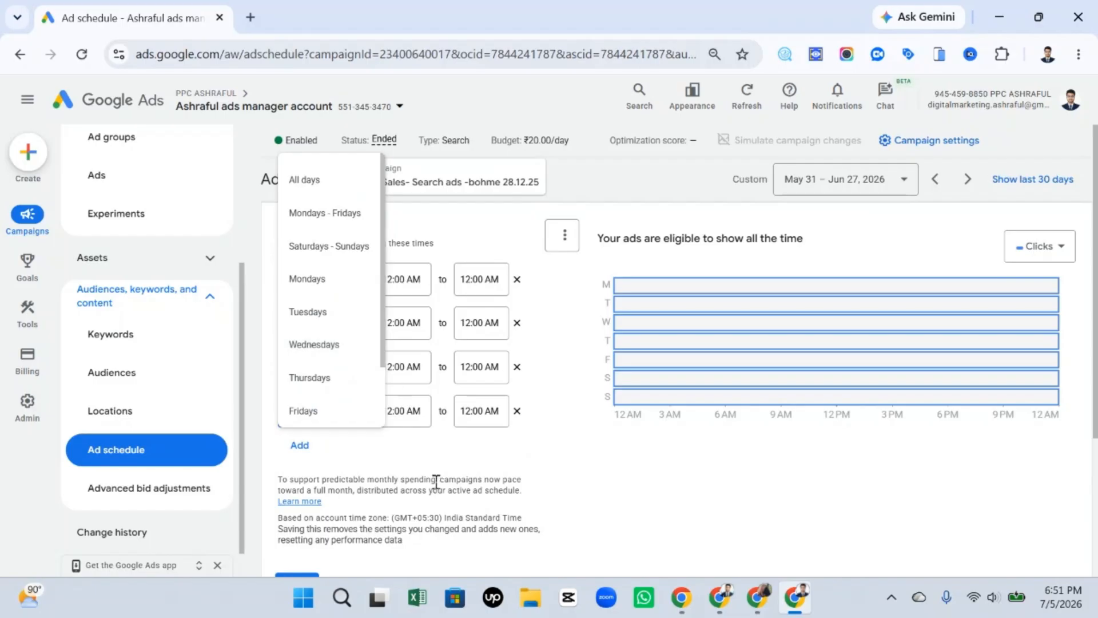
{"action": "left_click", "coordinate": [434, 480]}
Set the day of the second schedule row to Tuesdays and of the third row to Fridays.
{"action": "left_click", "coordinate": [353, 332]}
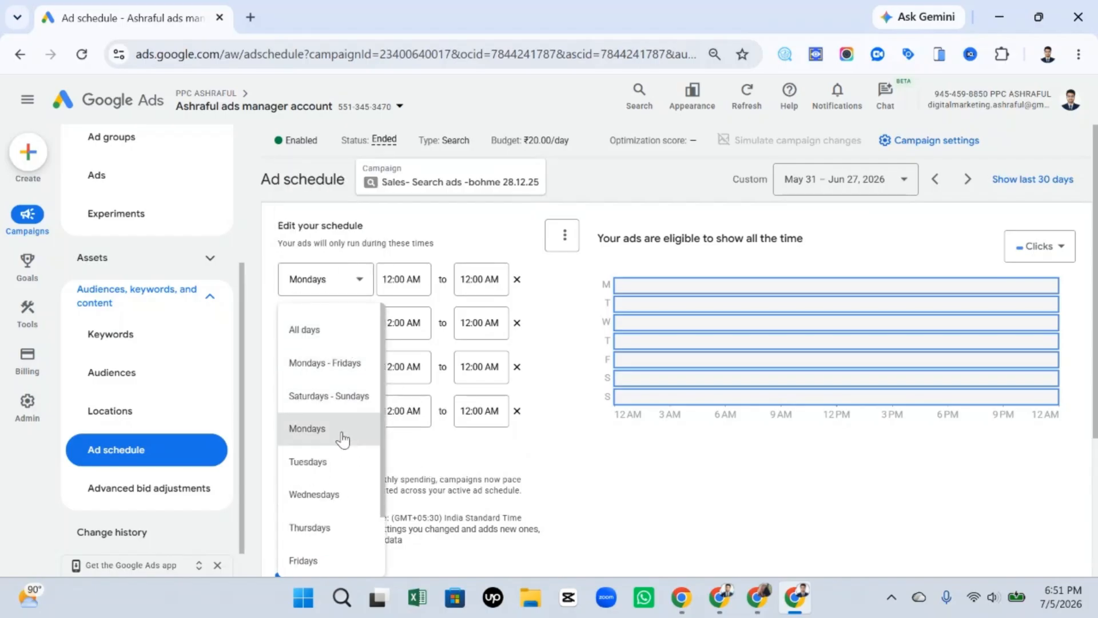
{"action": "left_click", "coordinate": [343, 430]}
{"action": "left_click", "coordinate": [354, 365]}
{"action": "left_click", "coordinate": [343, 462]}
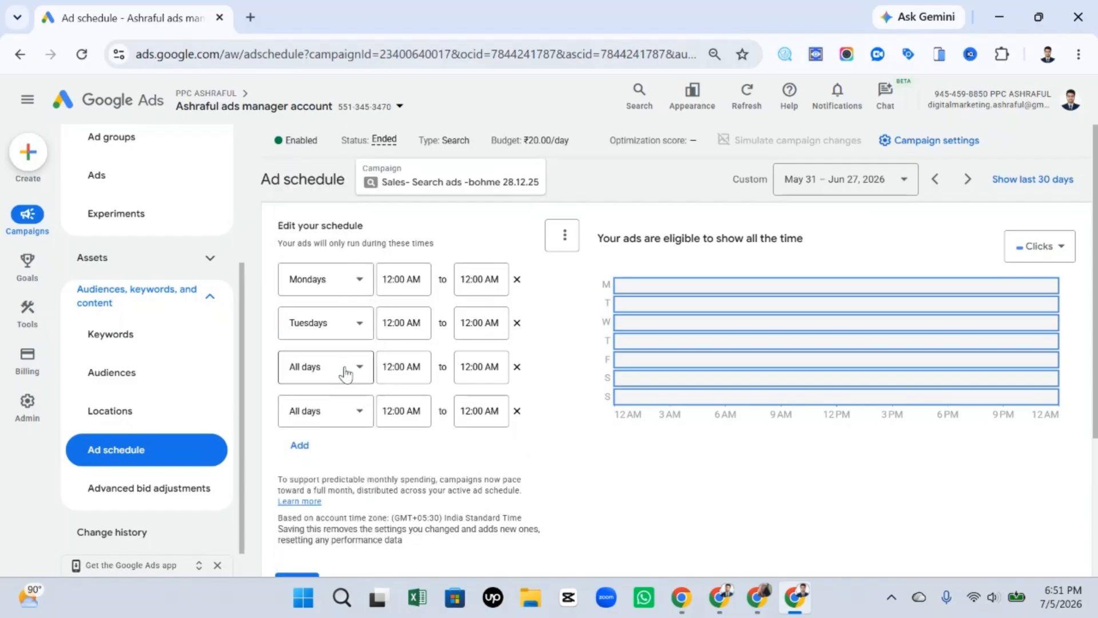
{"action": "left_click", "coordinate": [350, 368]}
{"action": "left_click", "coordinate": [326, 366]}
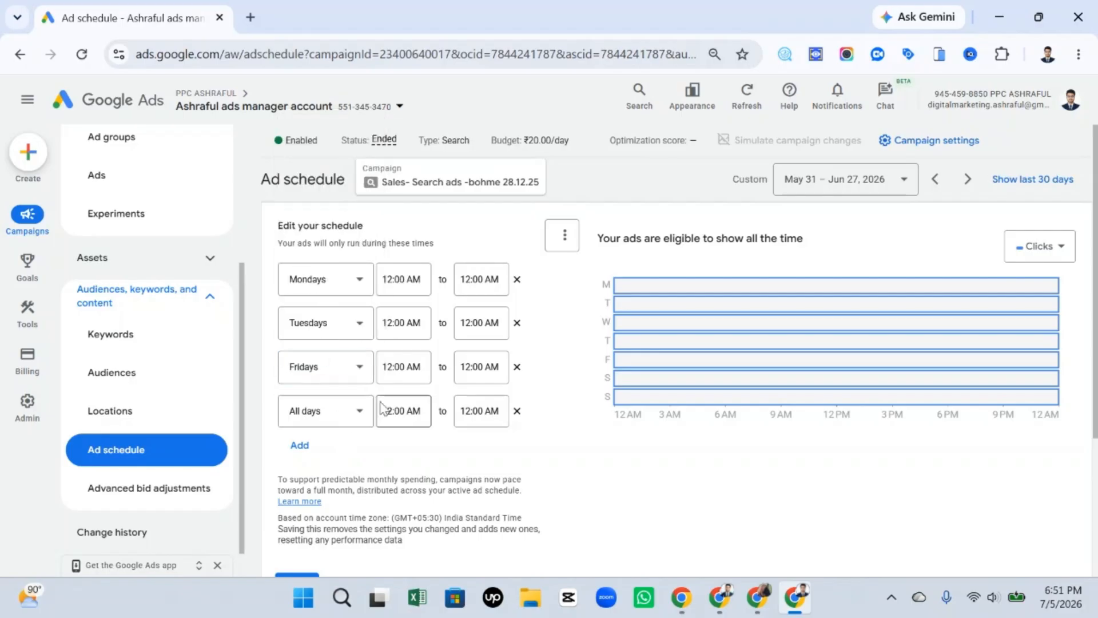
Set the Fridays row's start time to 1:45 AM and its end time to 1:00 AM.
{"action": "left_click", "coordinate": [407, 366]}
{"action": "left_click", "coordinate": [404, 327]}
{"action": "left_click", "coordinate": [466, 365]}
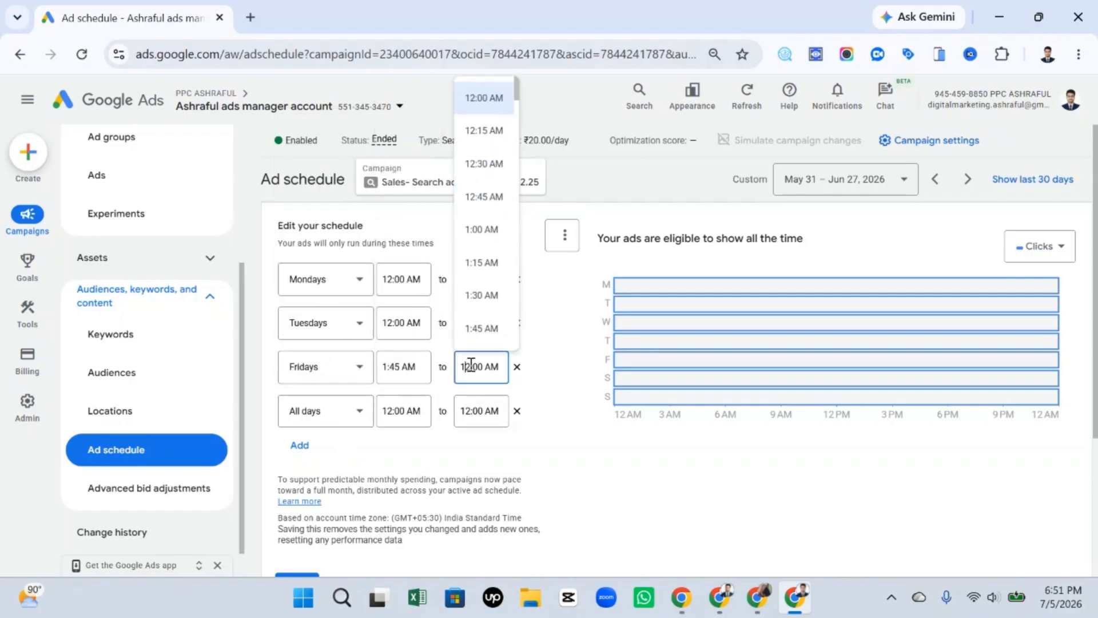
{"action": "left_click", "coordinate": [487, 230]}
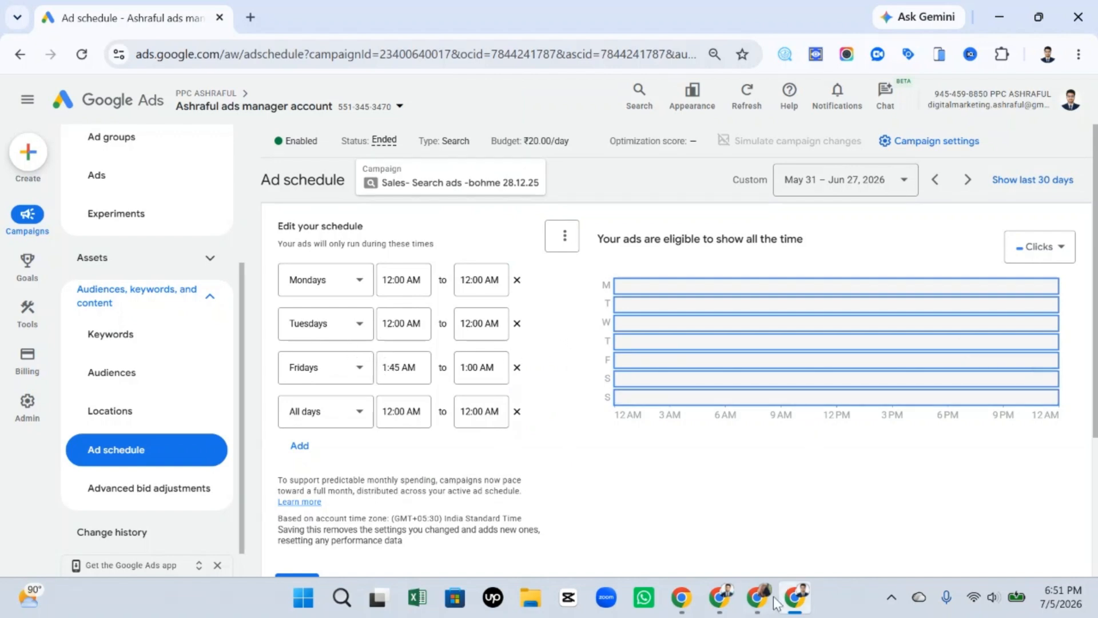
Switch to the Google Slides presentation about the Google Ads schedule.
{"action": "mouse_move", "coordinate": [777, 602]}
{"action": "left_click", "coordinate": [785, 555]}
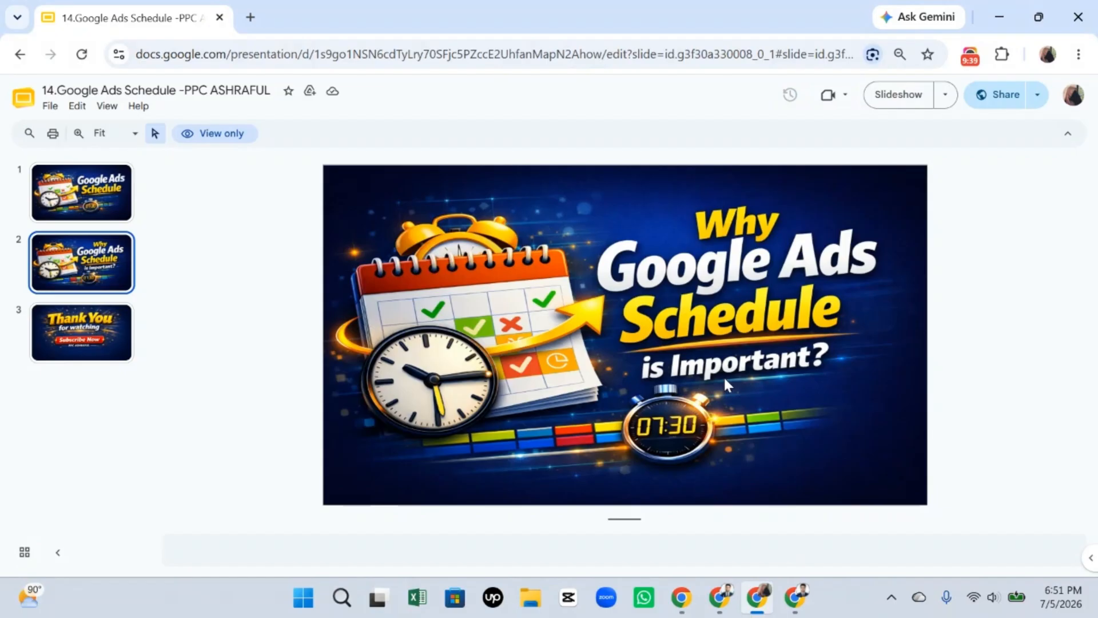